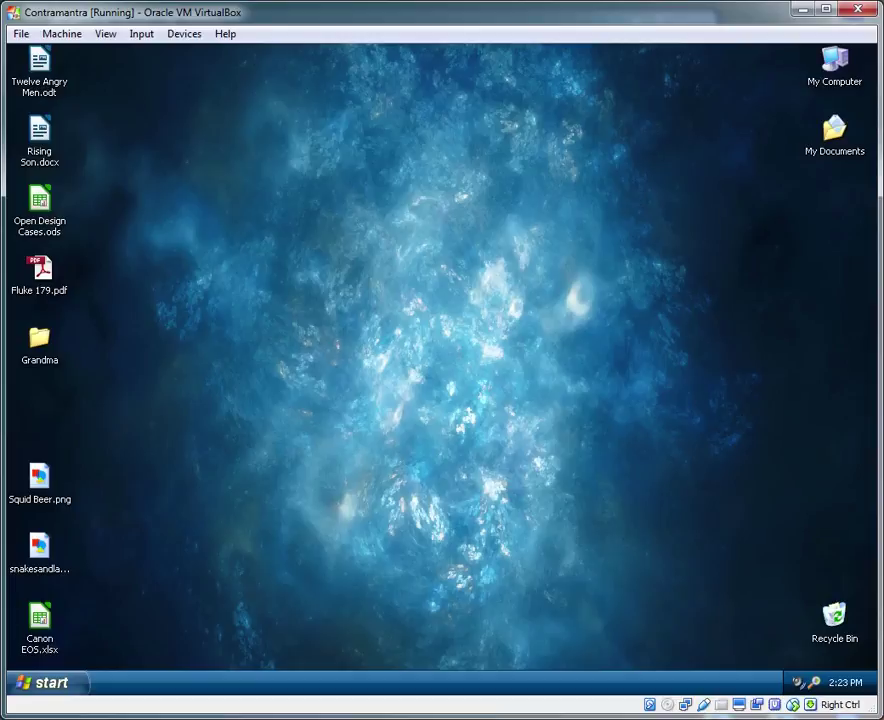
{"action": "left_click", "coordinate": [55, 684]}
{"action": "left_click", "coordinate": [85, 342]}
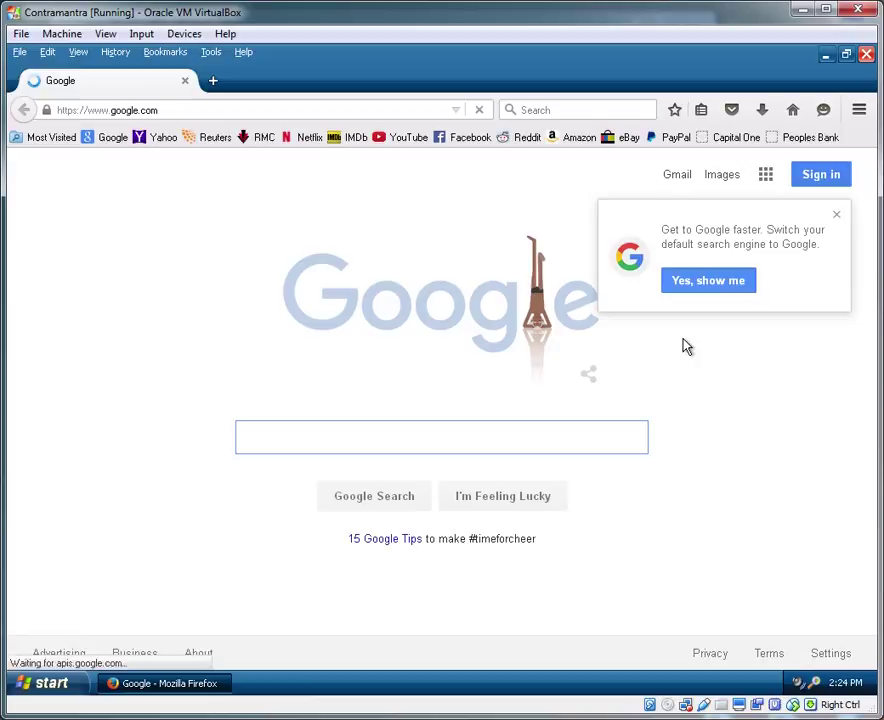
{"action": "left_click", "coordinate": [838, 217]}
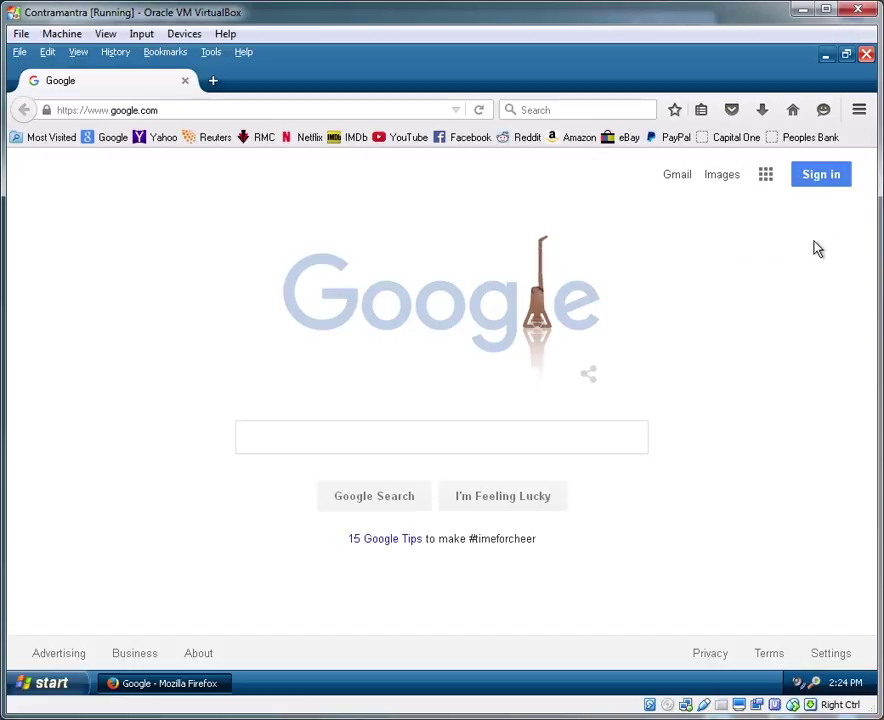
{"action": "left_click", "coordinate": [866, 56]}
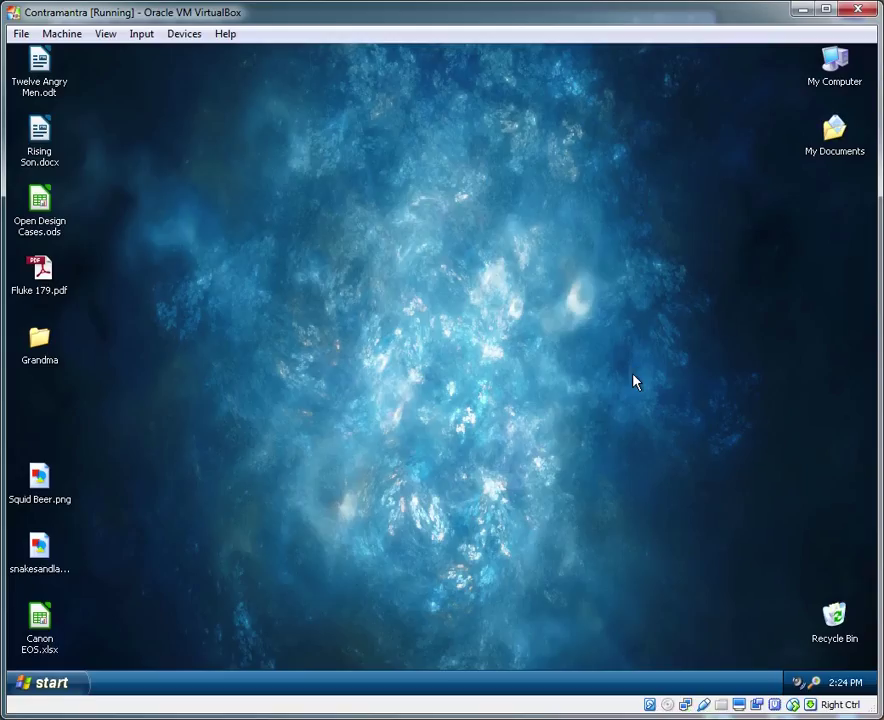
Open the System Configuration Utility by running msconfig
{"action": "key", "text": "super+r"}
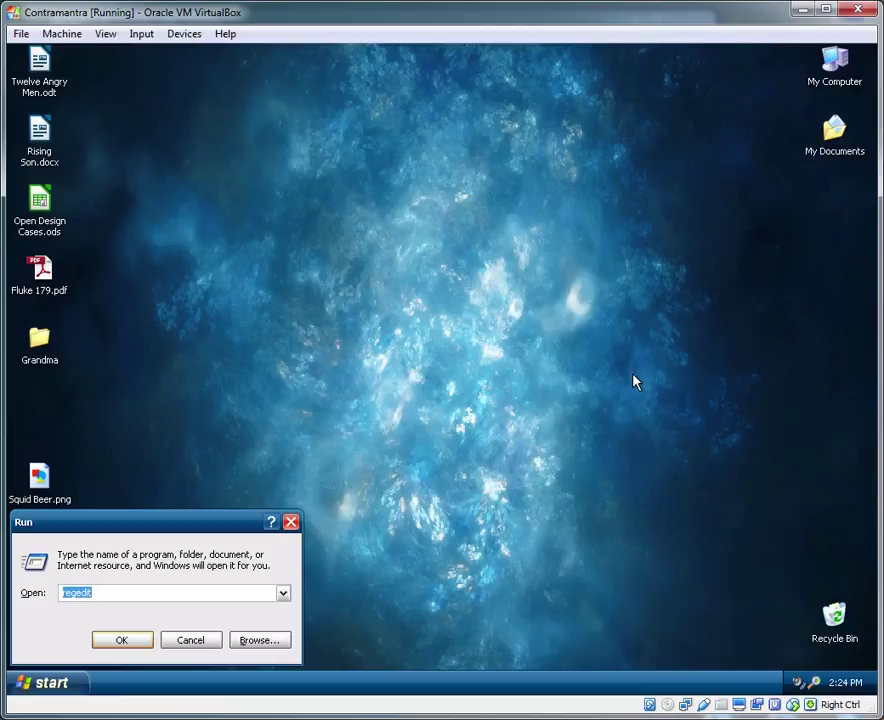
{"action": "type", "text": "m"}
{"action": "type", "text": "sc"}
{"action": "type", "text": "o"}
{"action": "type", "text": "nfig"}
{"action": "left_click", "coordinate": [139, 645]}
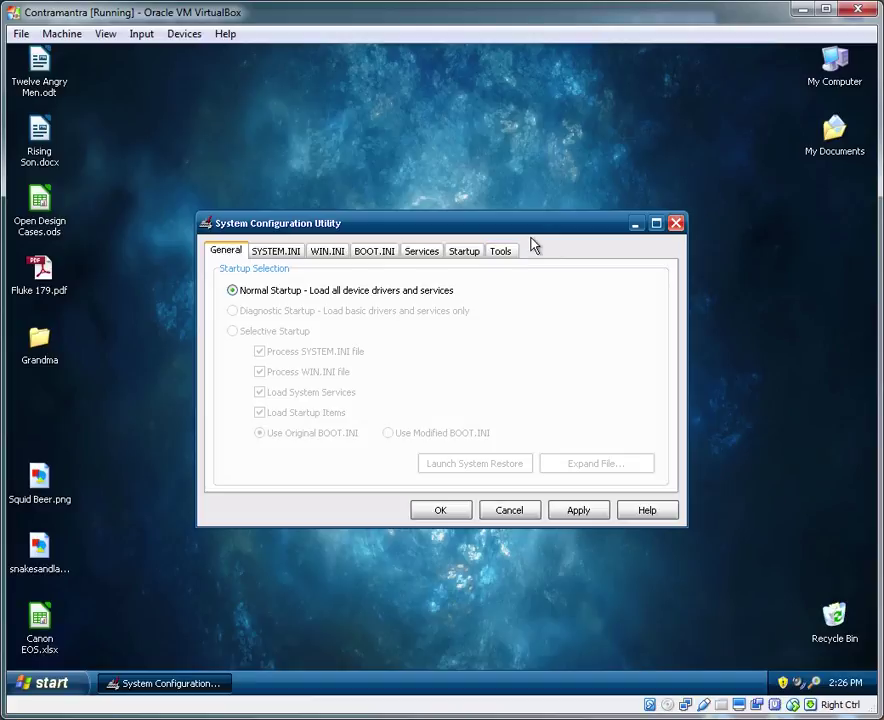
Examine the full list of Windows services with their manufacturers and running status in the System Configuration Utility
{"action": "left_click", "coordinate": [419, 256]}
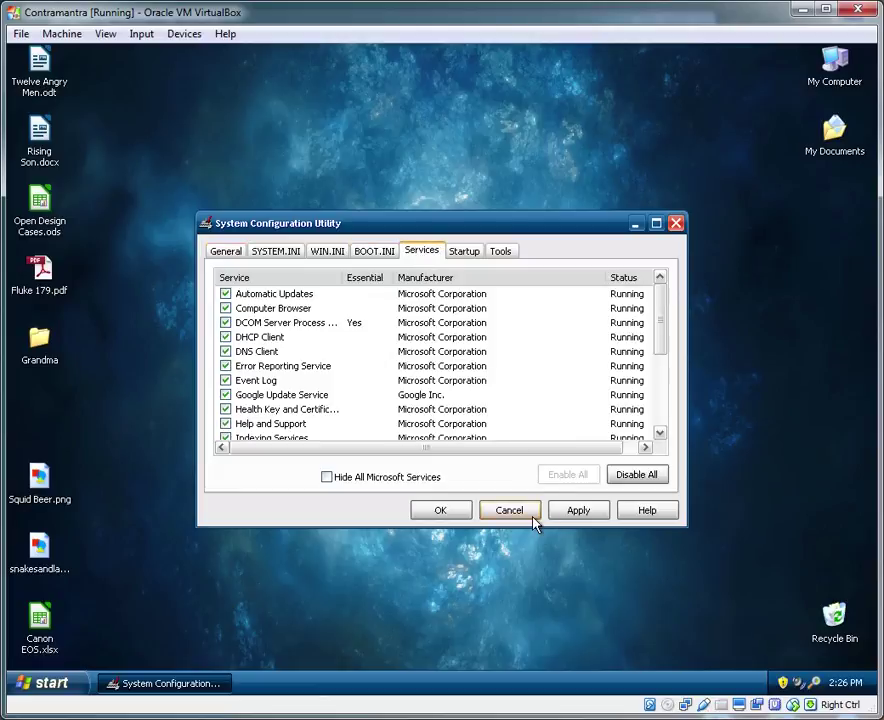
{"action": "mouse_move", "coordinate": [660, 330]}
{"action": "left_mouse_down"}
{"action": "mouse_move", "coordinate": [657, 420]}
{"action": "mouse_move", "coordinate": [660, 325]}
{"action": "left_mouse_up"}
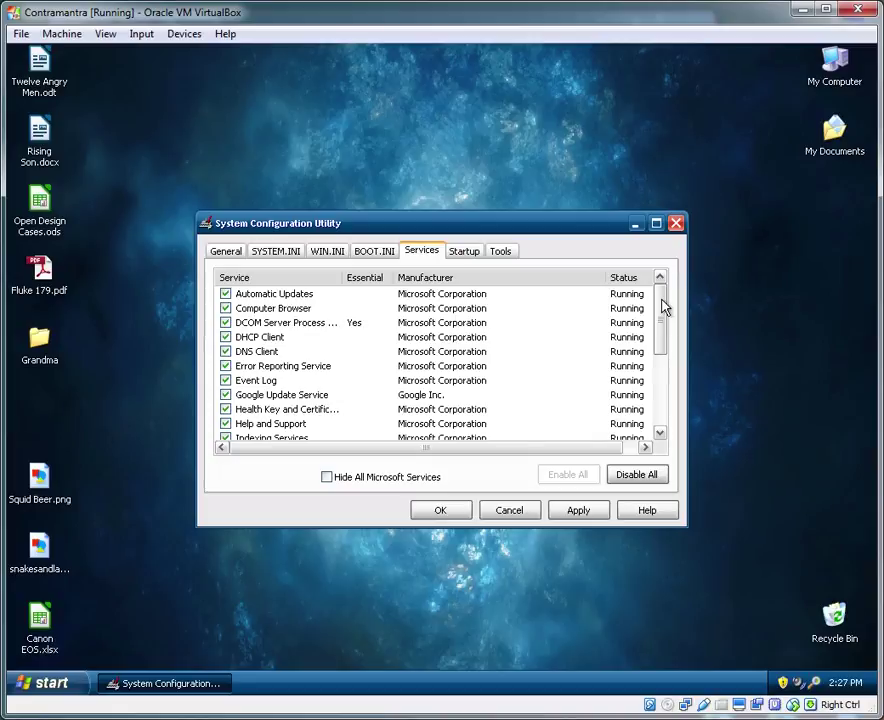
{"action": "left_click_drag", "start_coordinate": [665, 316], "coordinate": [662, 390]}
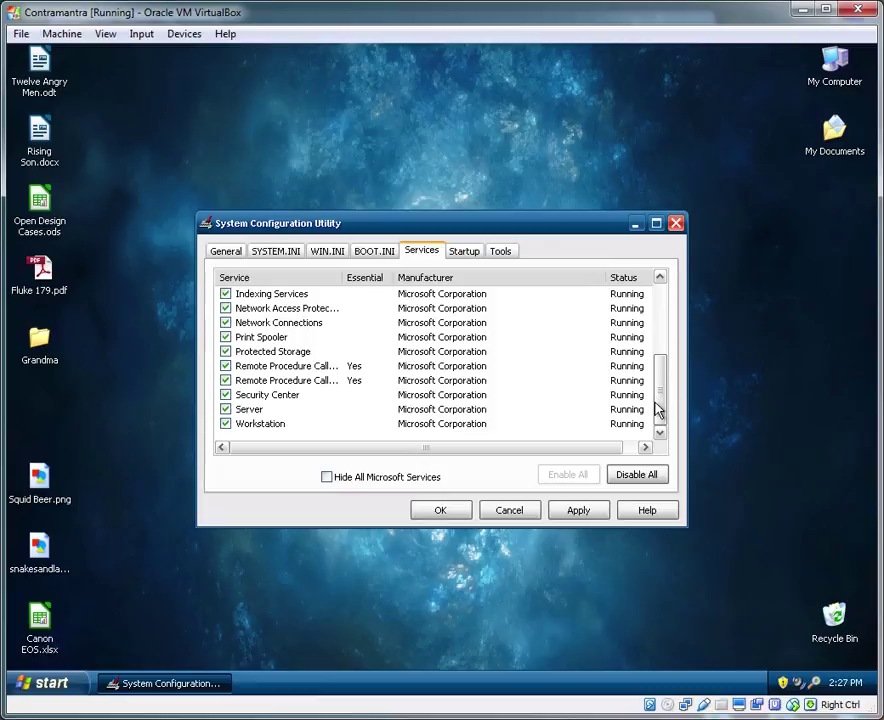
{"action": "mouse_move", "coordinate": [659, 404]}
{"action": "left_mouse_down"}
{"action": "mouse_move", "coordinate": [667, 326]}
{"action": "mouse_move", "coordinate": [660, 420]}
{"action": "left_mouse_up"}
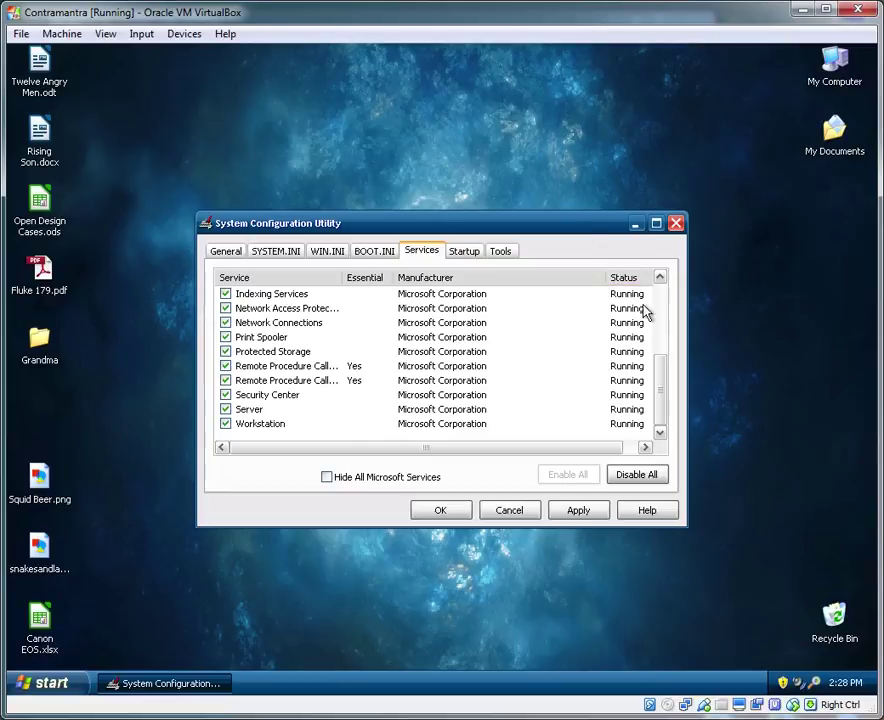
{"action": "left_click_drag", "start_coordinate": [661, 391], "coordinate": [668, 293]}
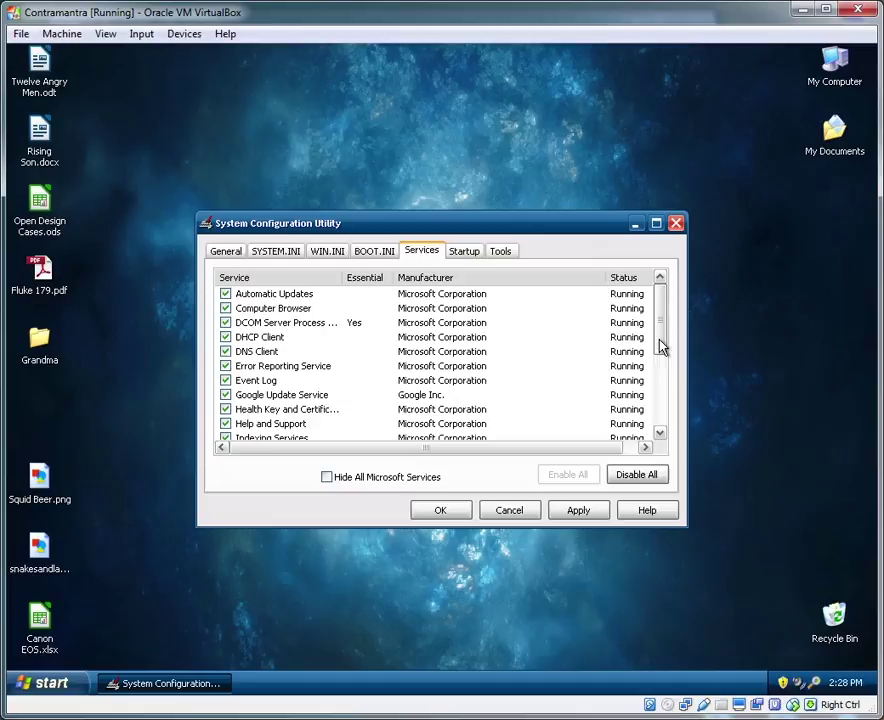
{"action": "left_click_drag", "start_coordinate": [662, 347], "coordinate": [671, 414]}
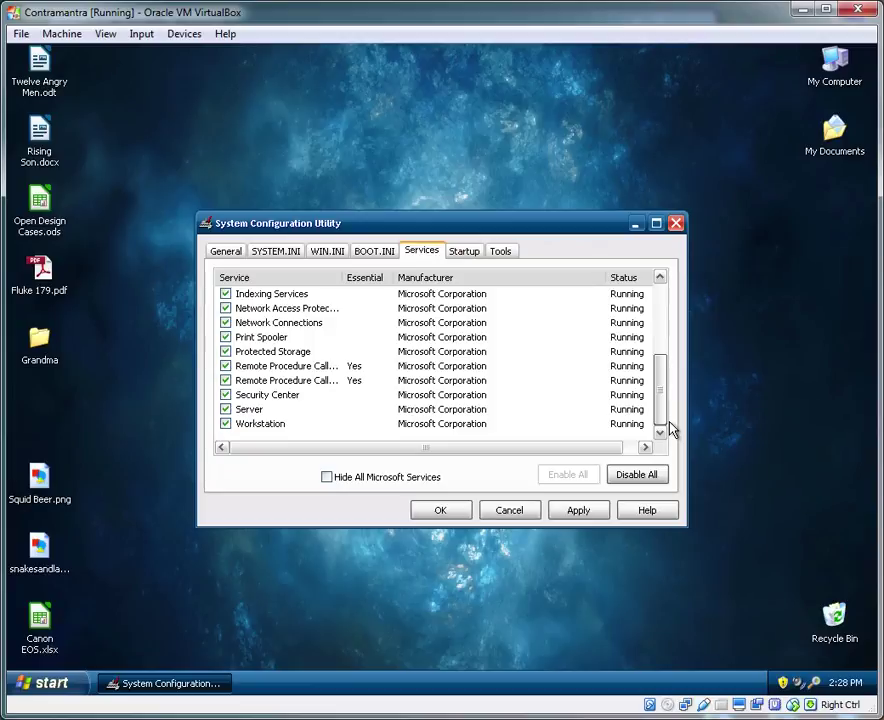
{"action": "mouse_move", "coordinate": [669, 424]}
{"action": "left_mouse_down"}
{"action": "mouse_move", "coordinate": [670, 325]}
{"action": "mouse_move", "coordinate": [682, 425]}
{"action": "left_mouse_up"}
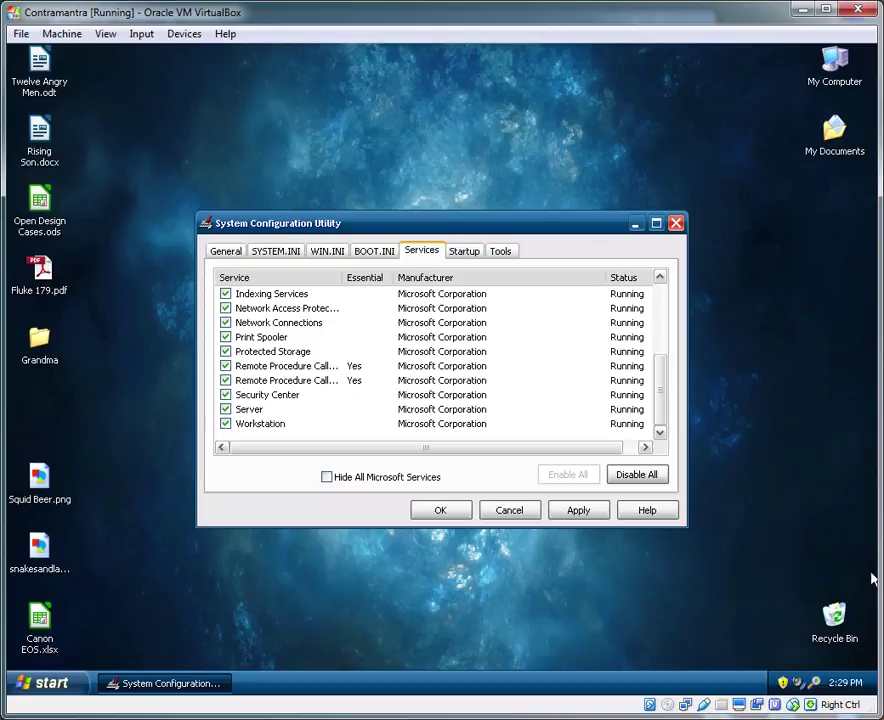
{"action": "left_click_drag", "start_coordinate": [660, 400], "coordinate": [664, 322]}
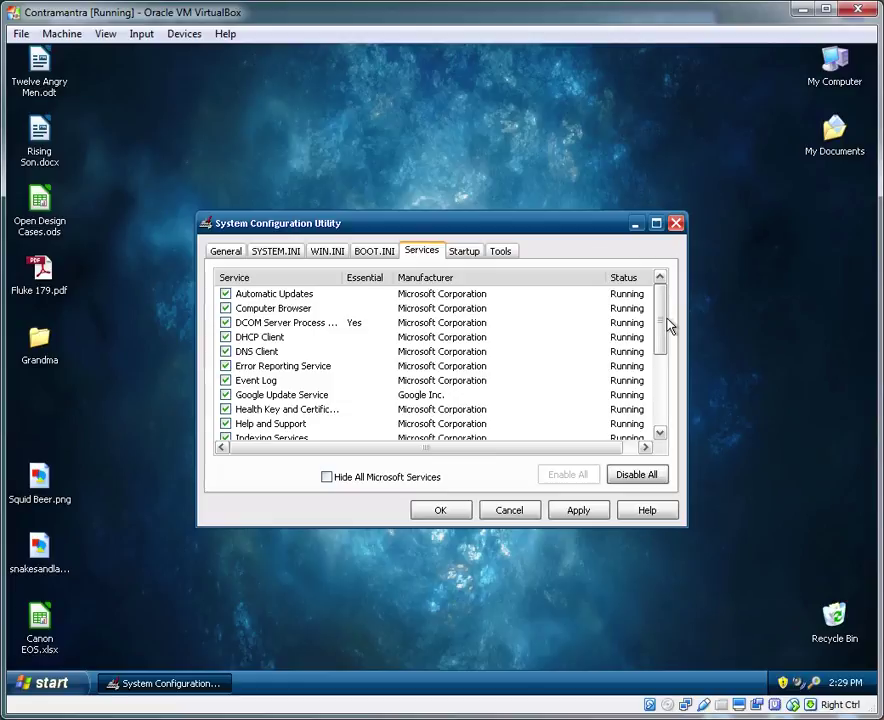
{"action": "left_click_drag", "start_coordinate": [664, 324], "coordinate": [657, 410]}
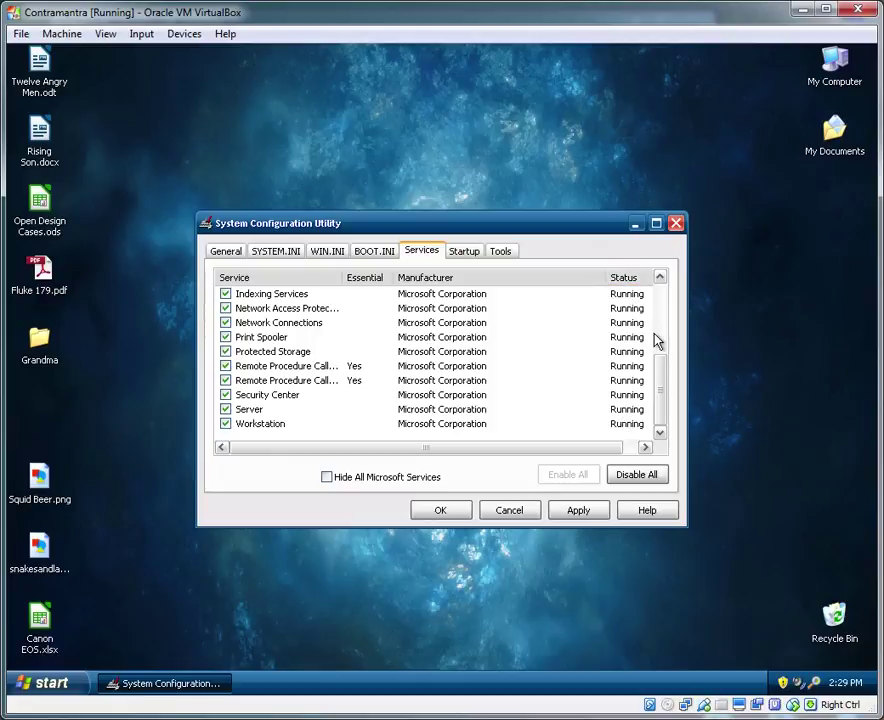
{"action": "left_click_drag", "start_coordinate": [665, 386], "coordinate": [669, 278]}
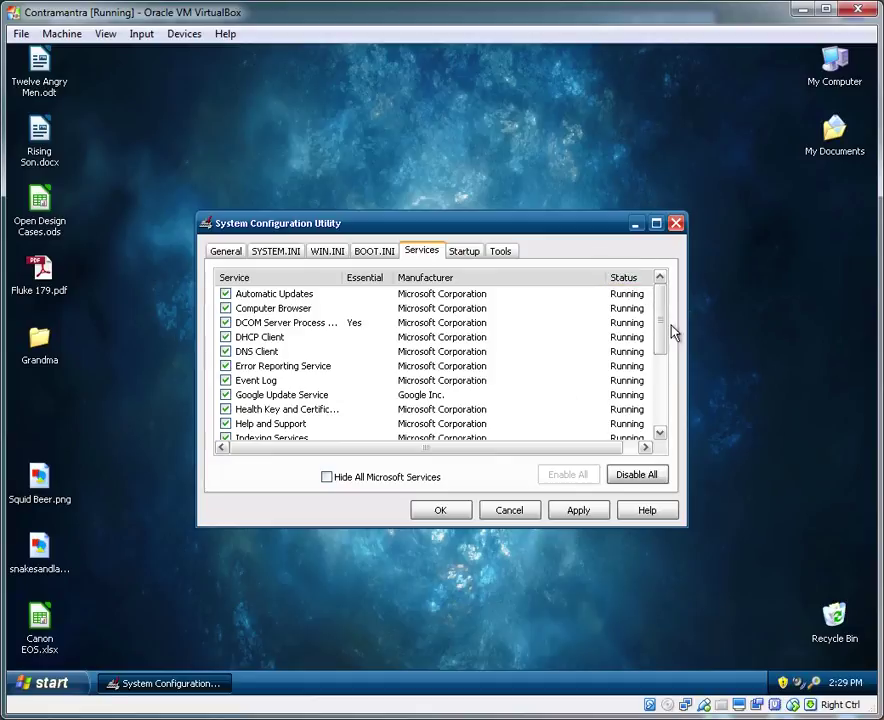
{"action": "left_click_drag", "start_coordinate": [666, 336], "coordinate": [660, 308]}
{"action": "left_click_drag", "start_coordinate": [660, 308], "coordinate": [655, 421]}
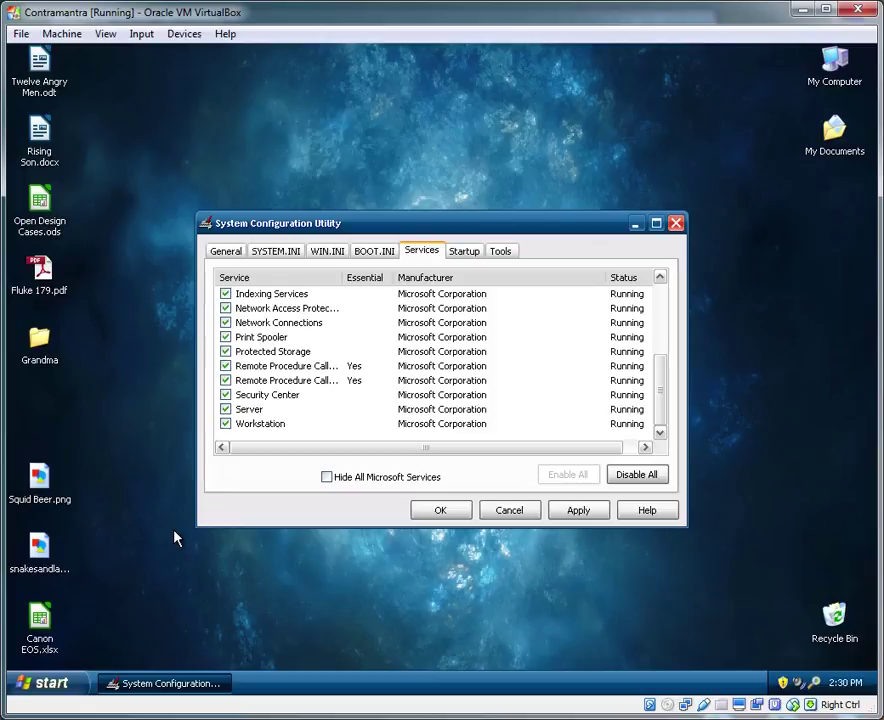
{"action": "key", "text": "super+r"}
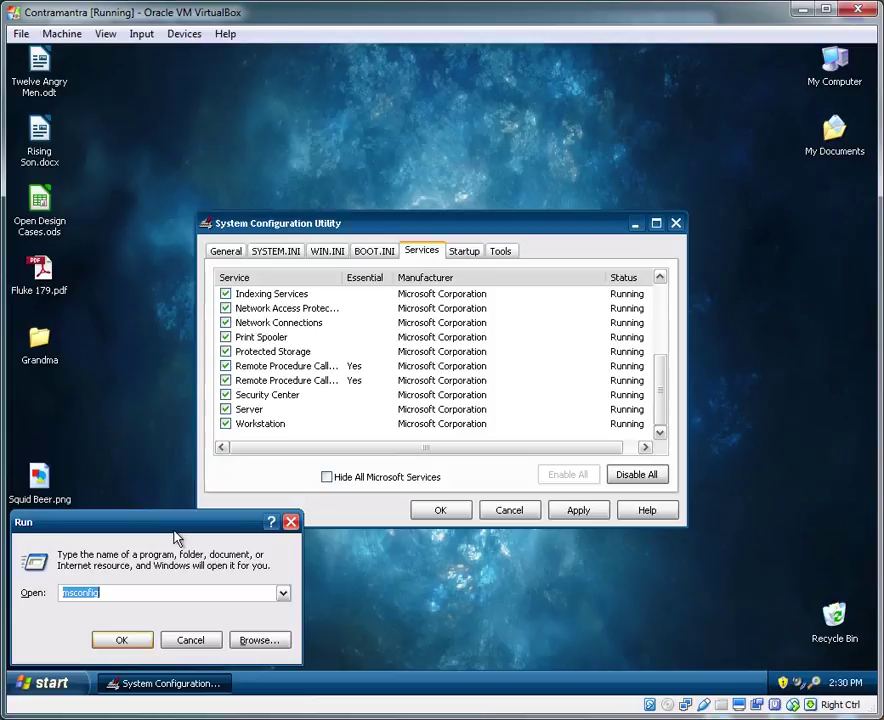
{"action": "key", "text": "BackSpace"}
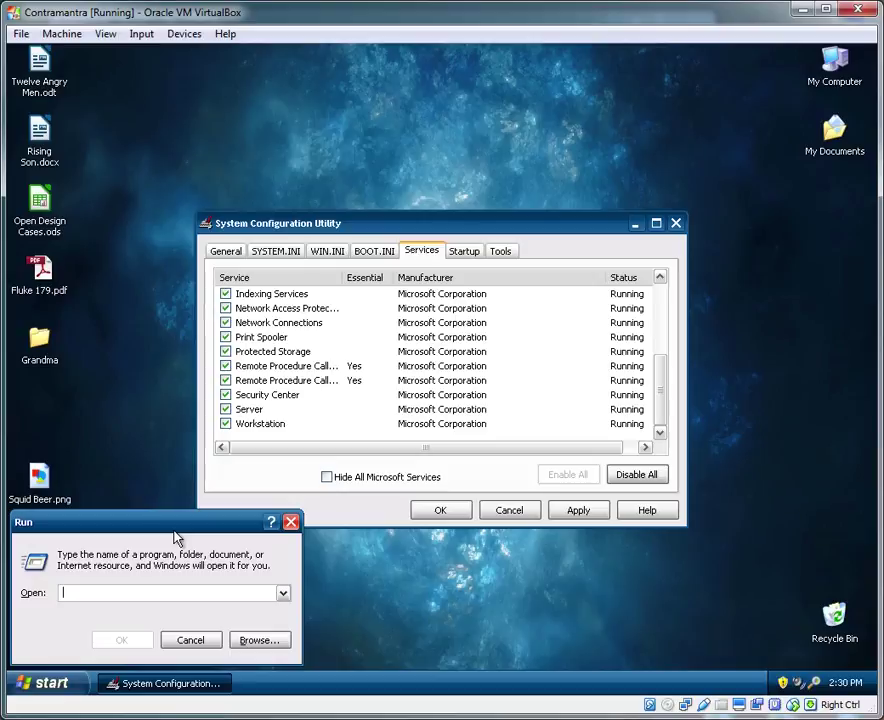
{"action": "type", "text": "www"}
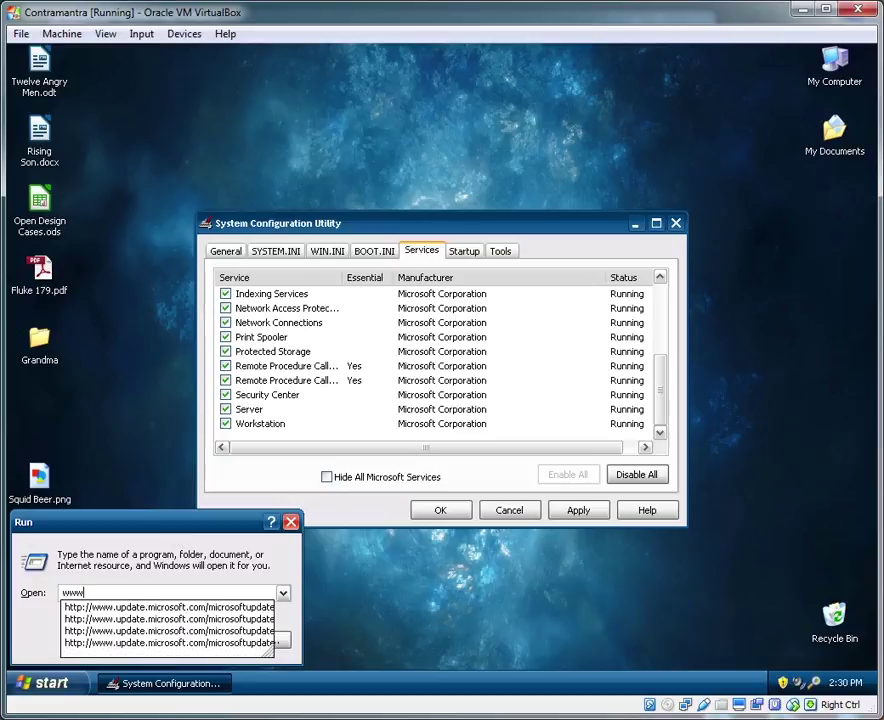
{"action": "type", "text": "."}
{"action": "type", "text": "tea"}
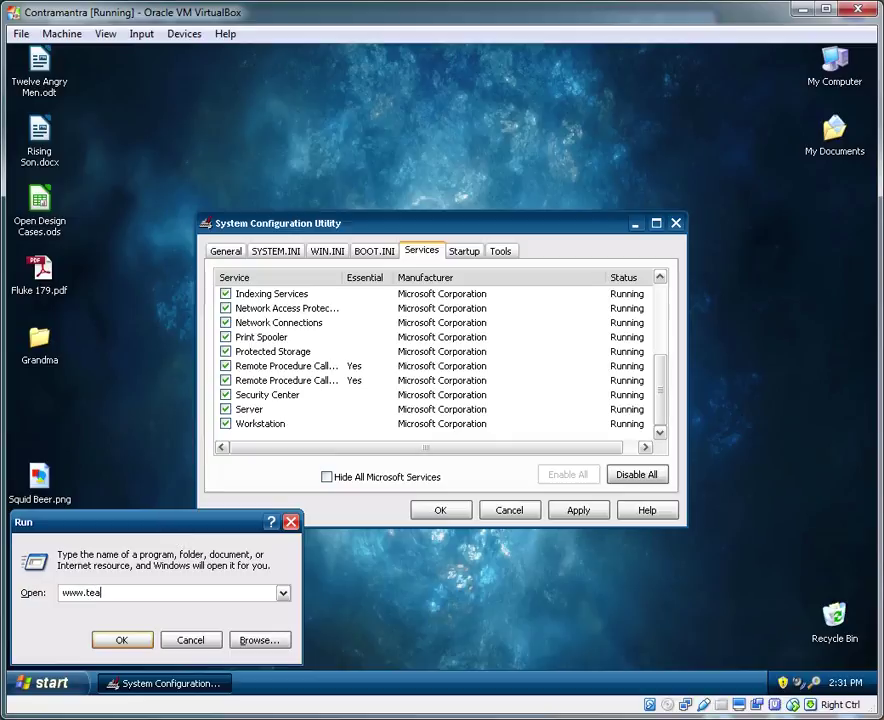
{"action": "type", "text": "m"}
{"action": "type", "text": "viewer.com"}
{"action": "left_click", "coordinate": [125, 650]}
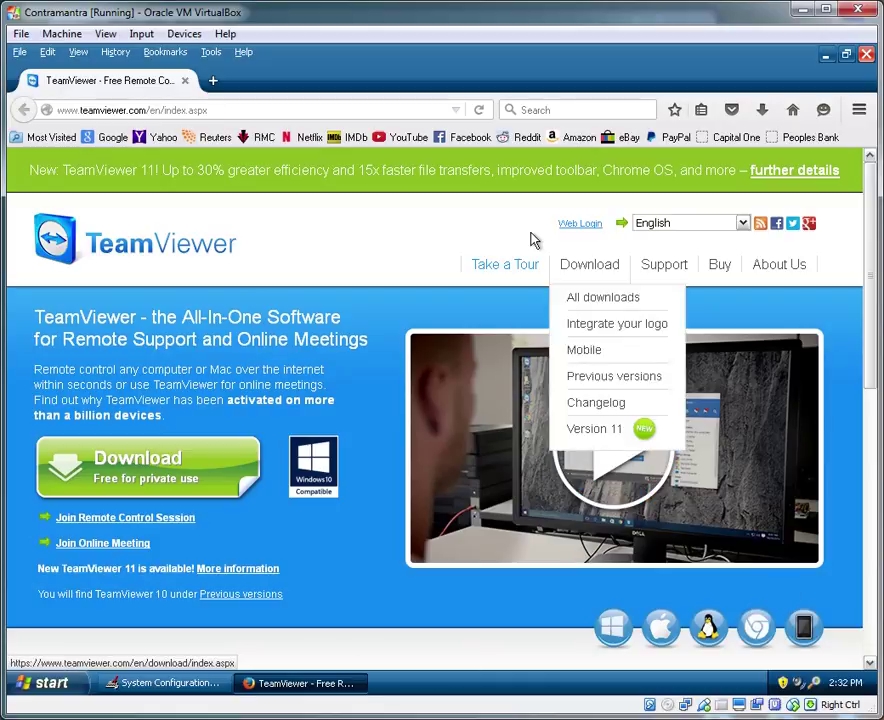
Go to TeamViewer's previous versions downloads and show the Version 7.x files
{"action": "mouse_move", "coordinate": [646, 285]}
{"action": "mouse_move", "coordinate": [600, 276]}
{"action": "left_click", "coordinate": [616, 378]}
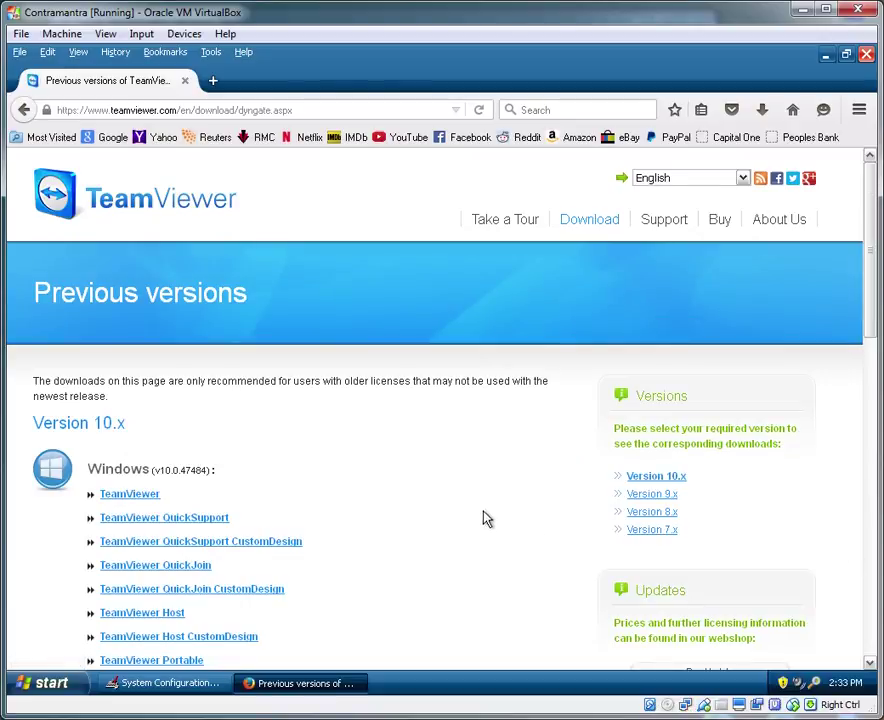
{"action": "scroll", "coordinate": [463, 500], "scroll_direction": "down", "scroll_amount": 12}
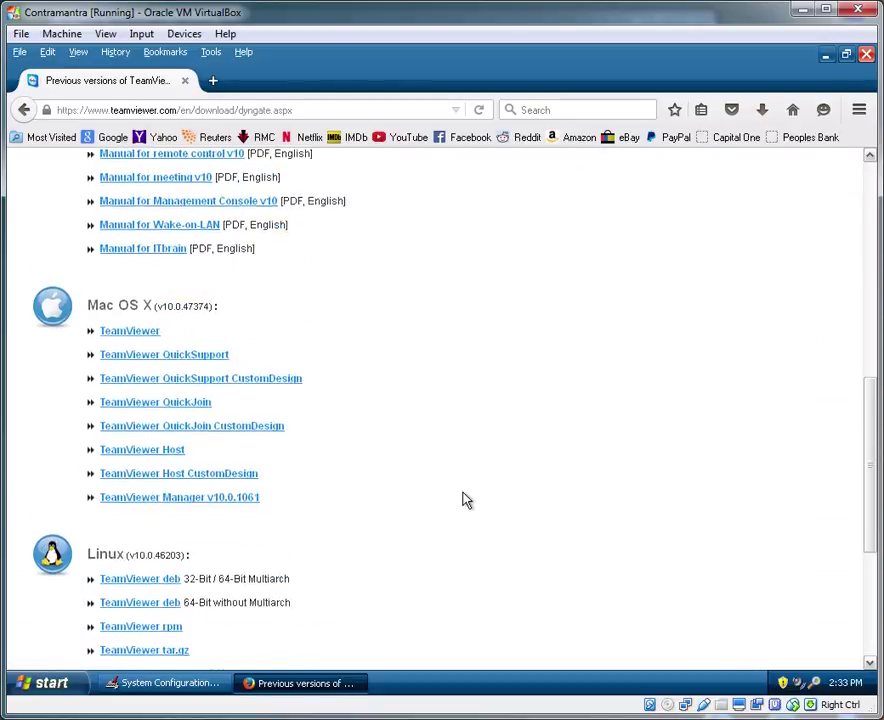
{"action": "scroll", "coordinate": [463, 500], "scroll_direction": "up", "scroll_amount": 15}
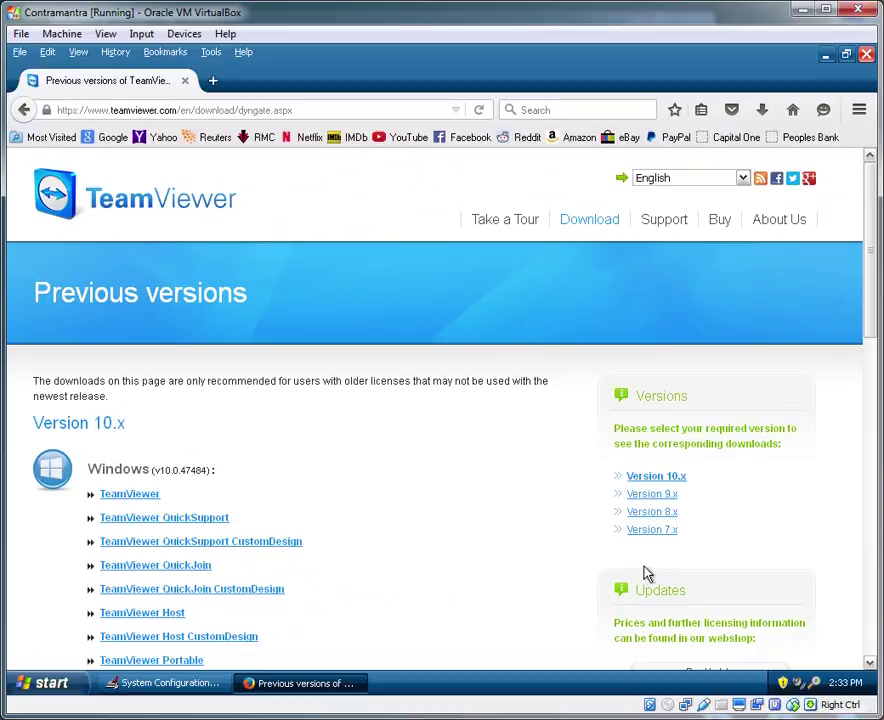
{"action": "left_click", "coordinate": [656, 531]}
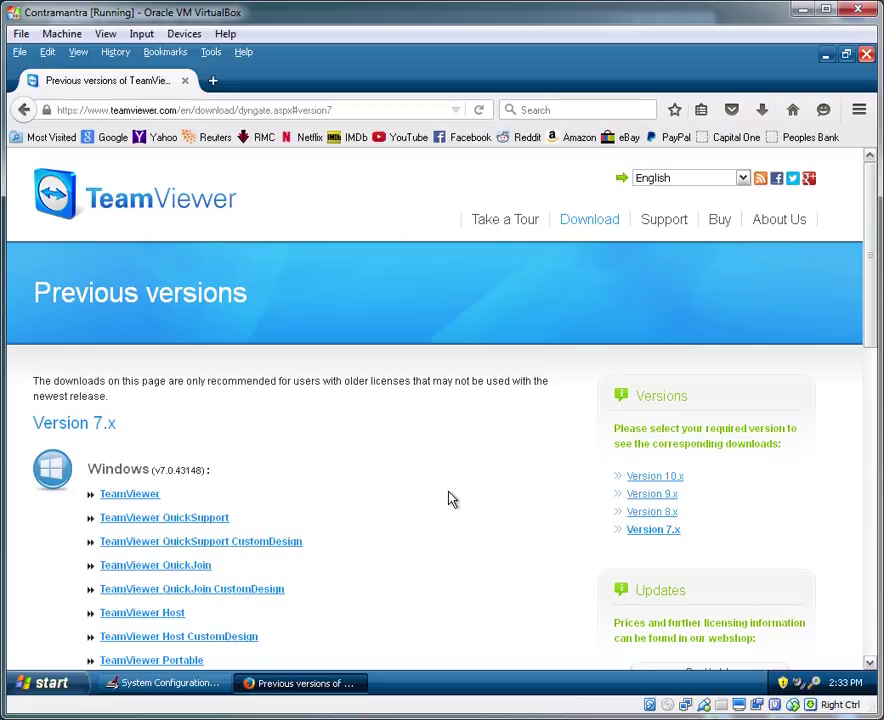
Download TeamViewer QuickSupport version 7 for Windows and save the file TeamViewerQS.exe
{"action": "scroll", "coordinate": [447, 504], "scroll_direction": "down", "scroll_amount": 3}
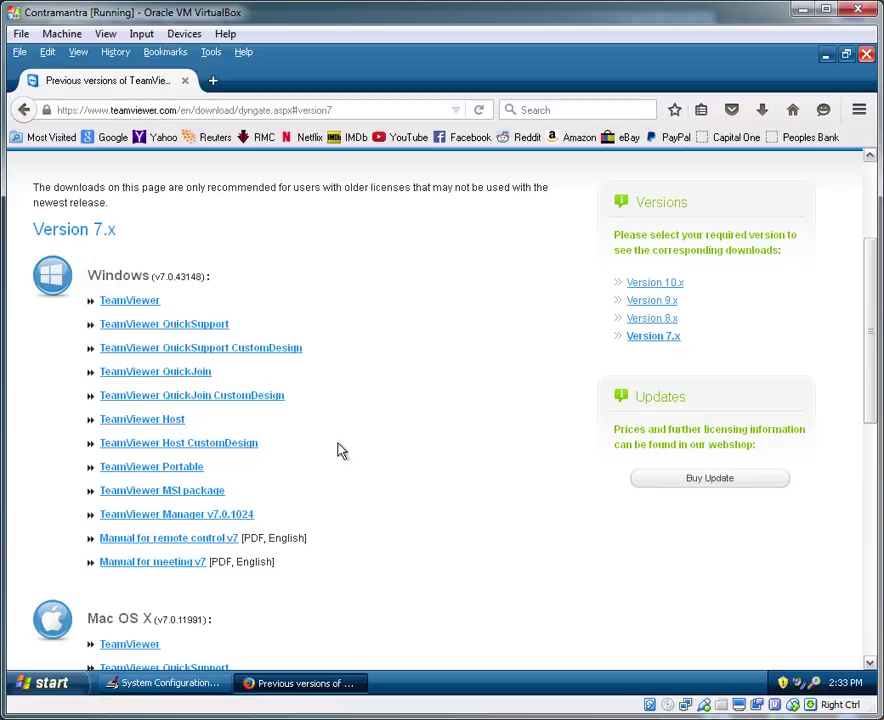
{"action": "left_click", "coordinate": [185, 331]}
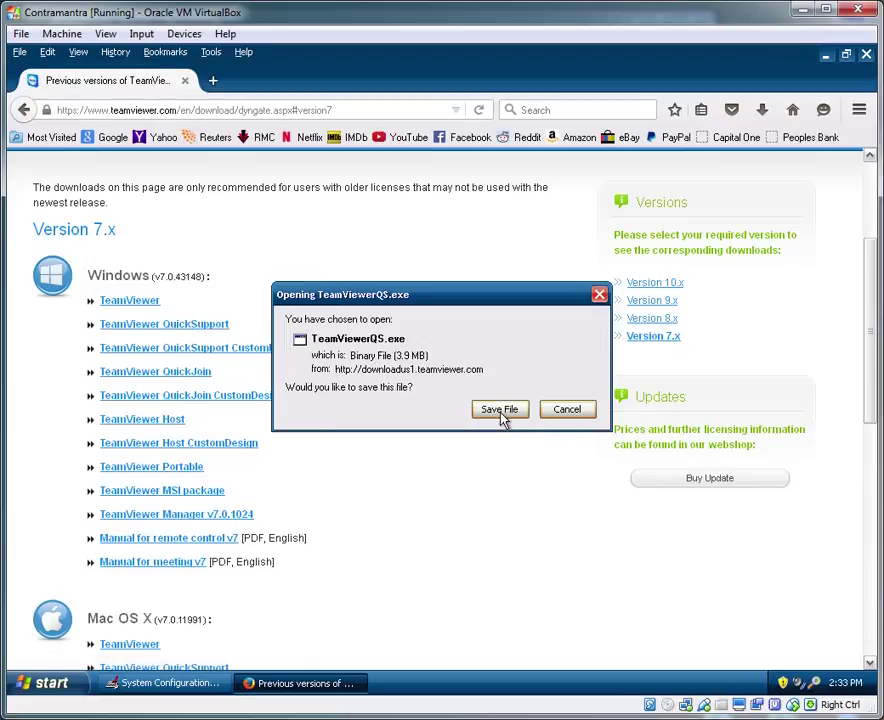
{"action": "left_click", "coordinate": [502, 411]}
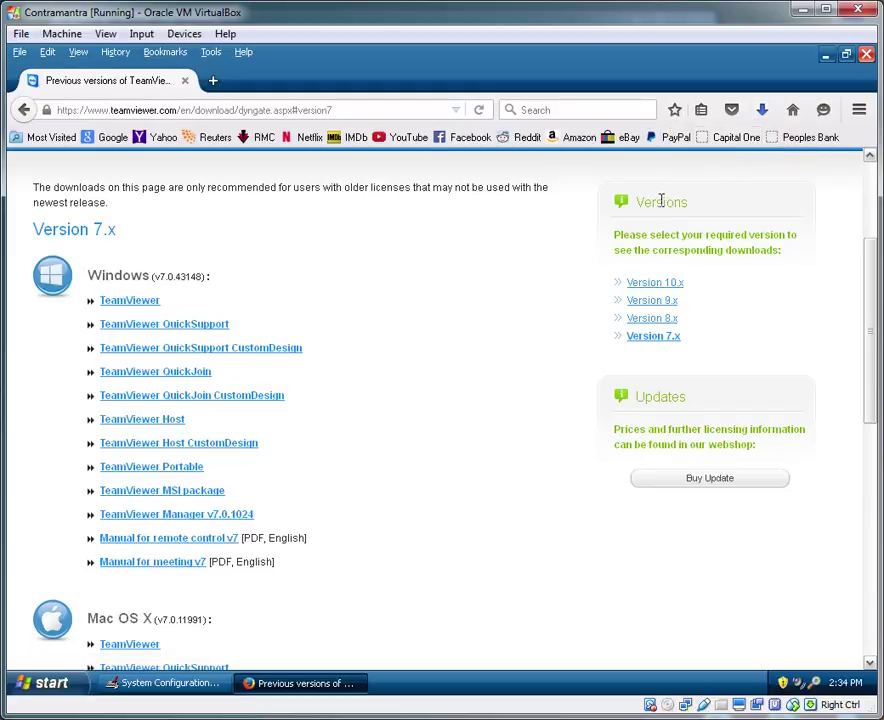
Run the downloaded TeamViewerQS.exe and allow it past the security warning
{"action": "left_click", "coordinate": [762, 113]}
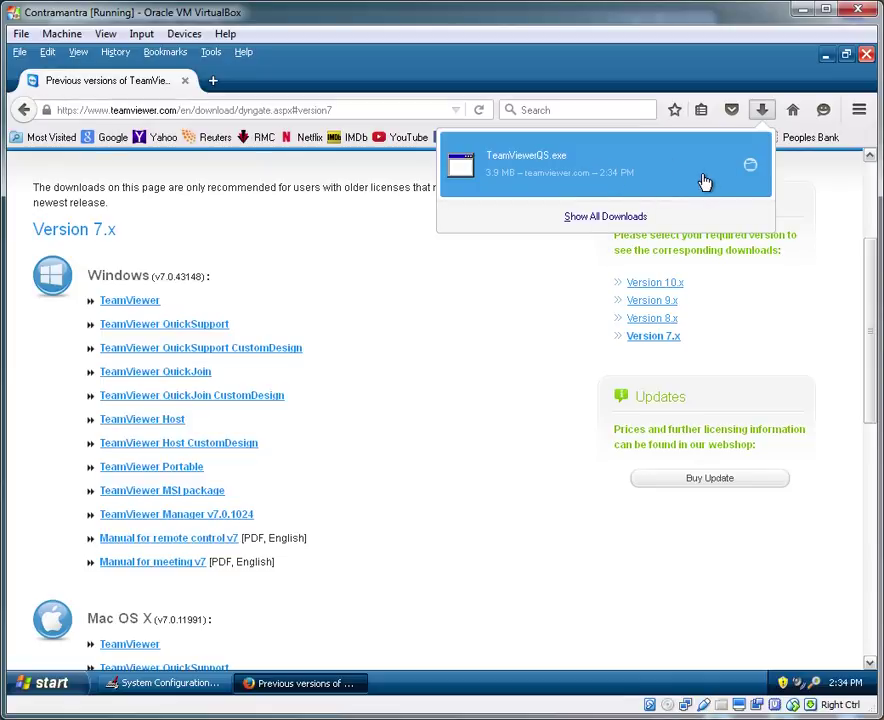
{"action": "left_click", "coordinate": [570, 172]}
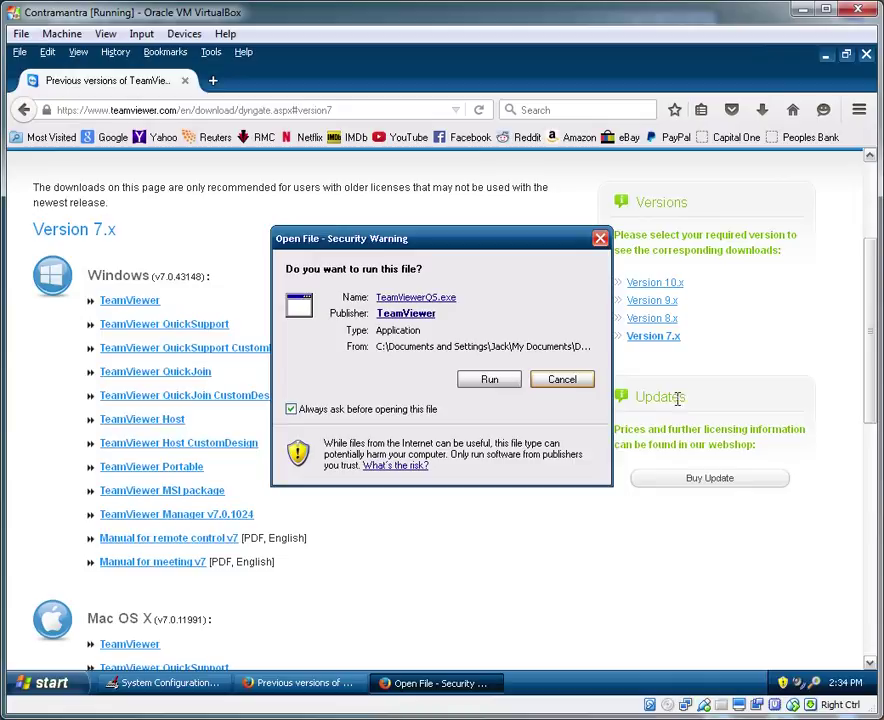
{"action": "left_click", "coordinate": [489, 379]}
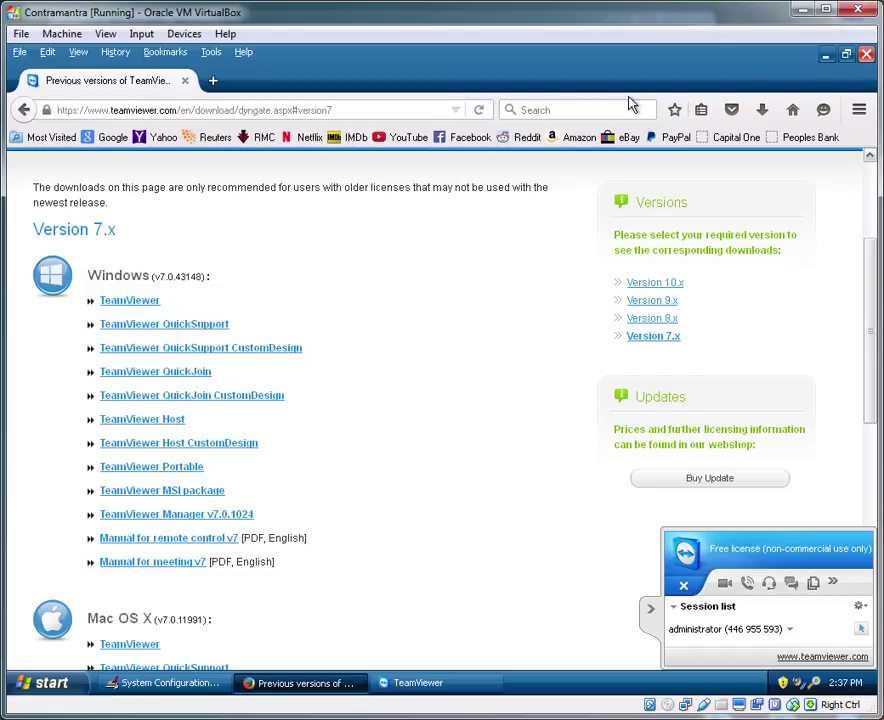
Minimize the browser window and close the System Configuration Utility without changing any services
{"action": "left_click", "coordinate": [846, 54]}
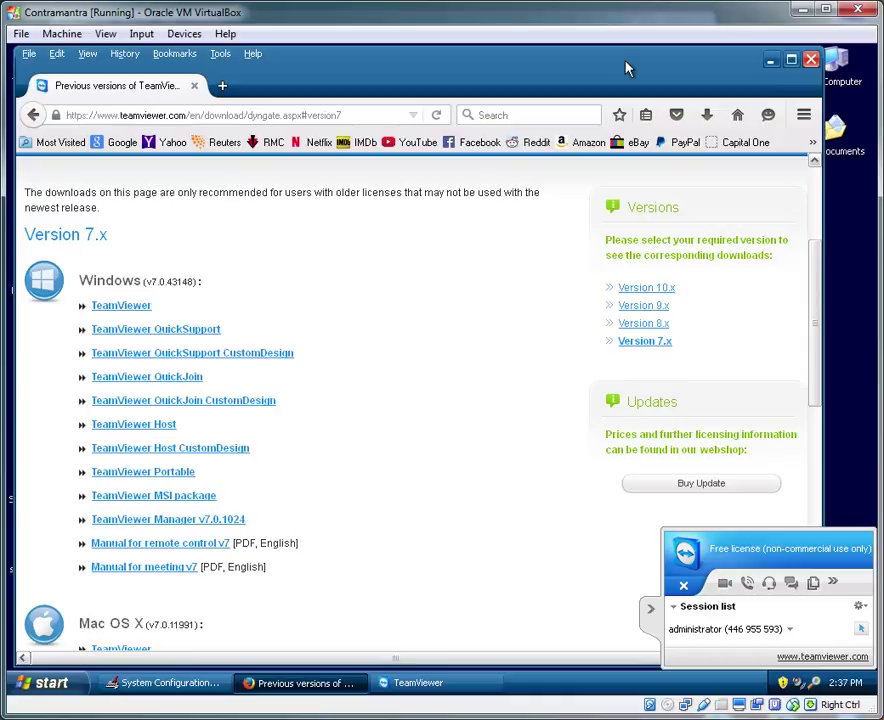
{"action": "left_click", "coordinate": [770, 60]}
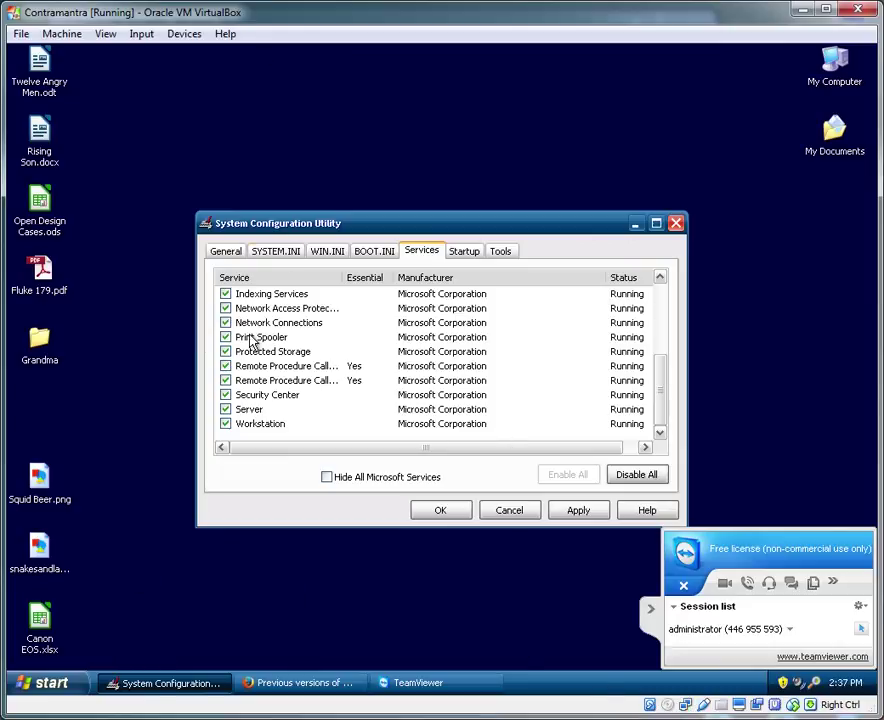
{"action": "left_click", "coordinate": [663, 324]}
{"action": "left_click_drag", "start_coordinate": [665, 349], "coordinate": [667, 443]}
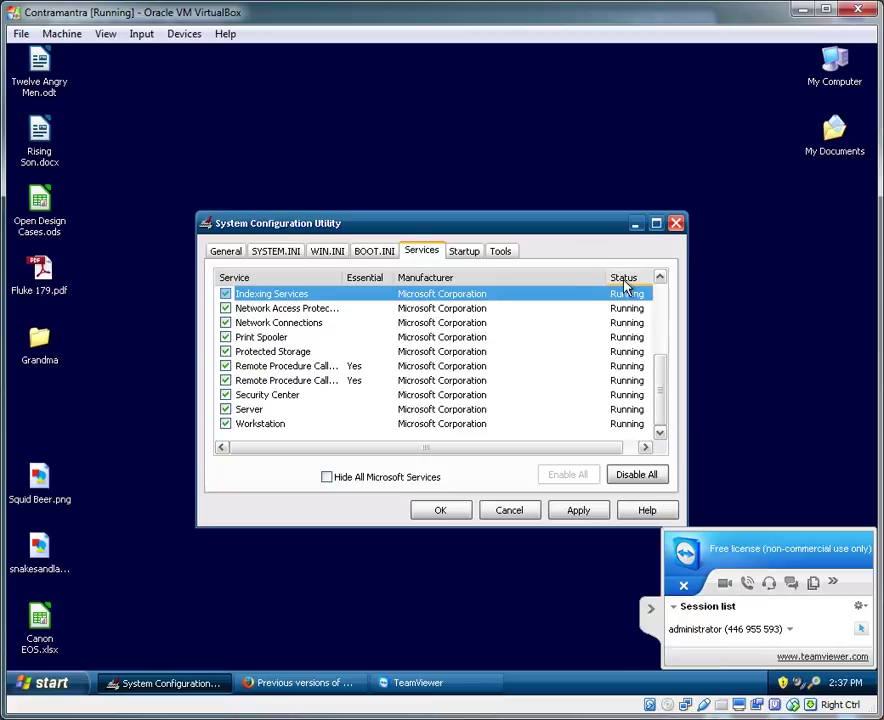
{"action": "left_click", "coordinate": [675, 224]}
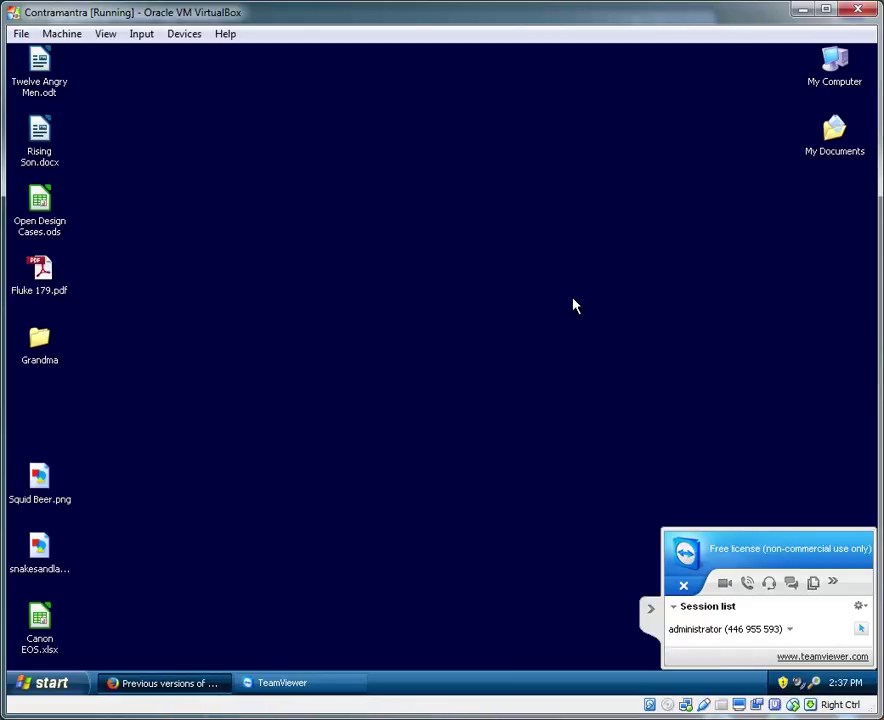
Open a command prompt with cmd and run assoc to list the file associations
{"action": "key", "text": "super+r"}
{"action": "key", "text": "BackSpace"}
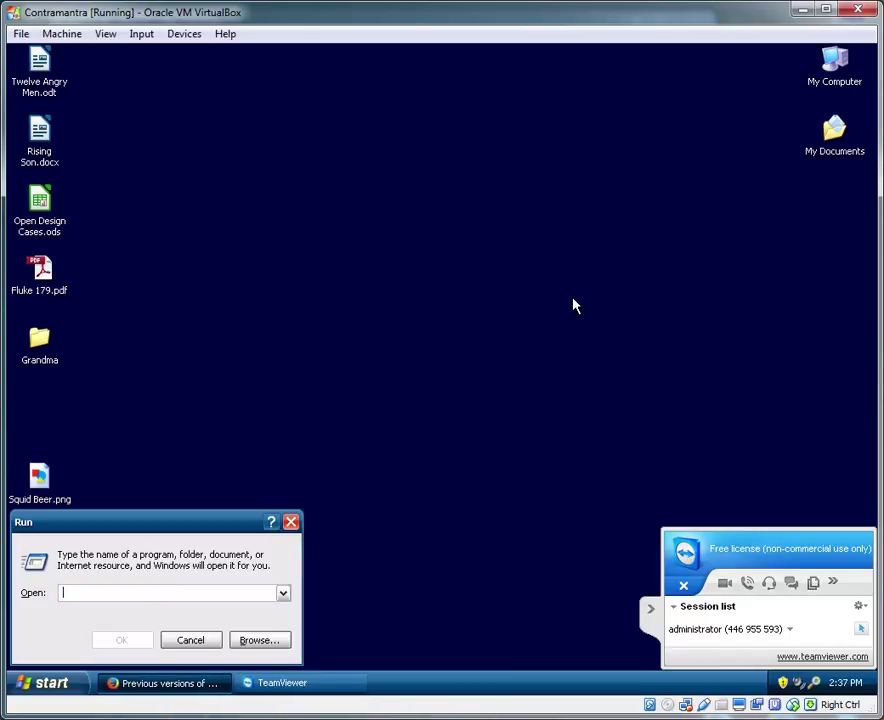
{"action": "type", "text": "cmd"}
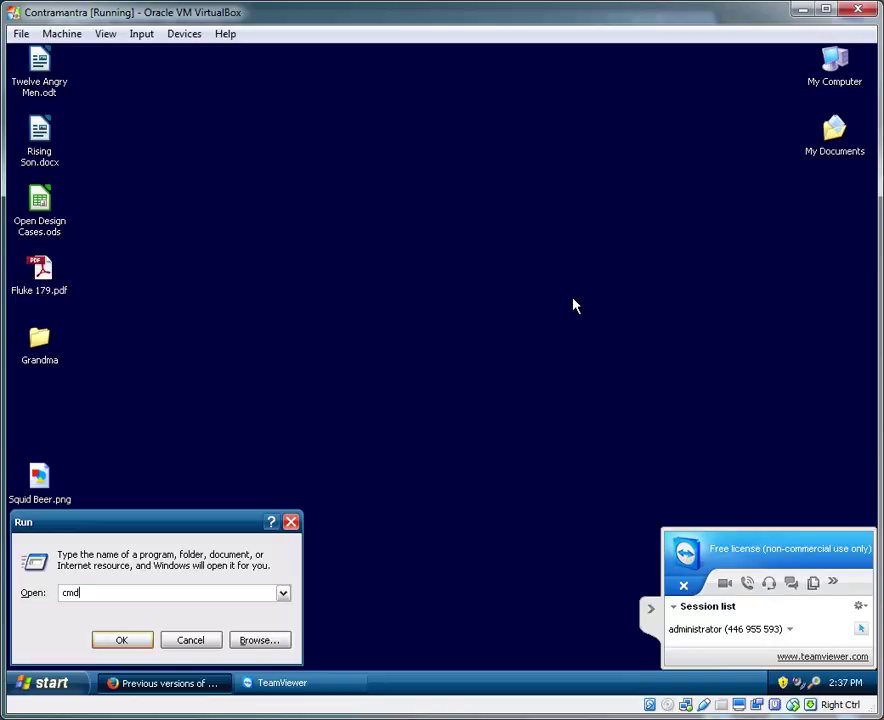
{"action": "key", "text": "Return"}
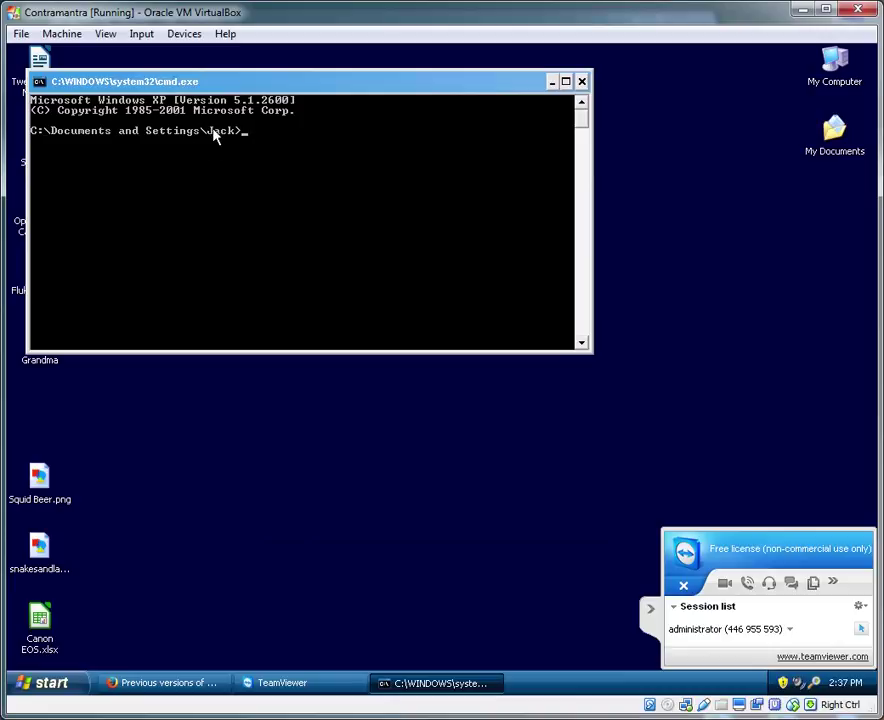
{"action": "type", "text": "assoc"}
{"action": "key", "text": "Return"}
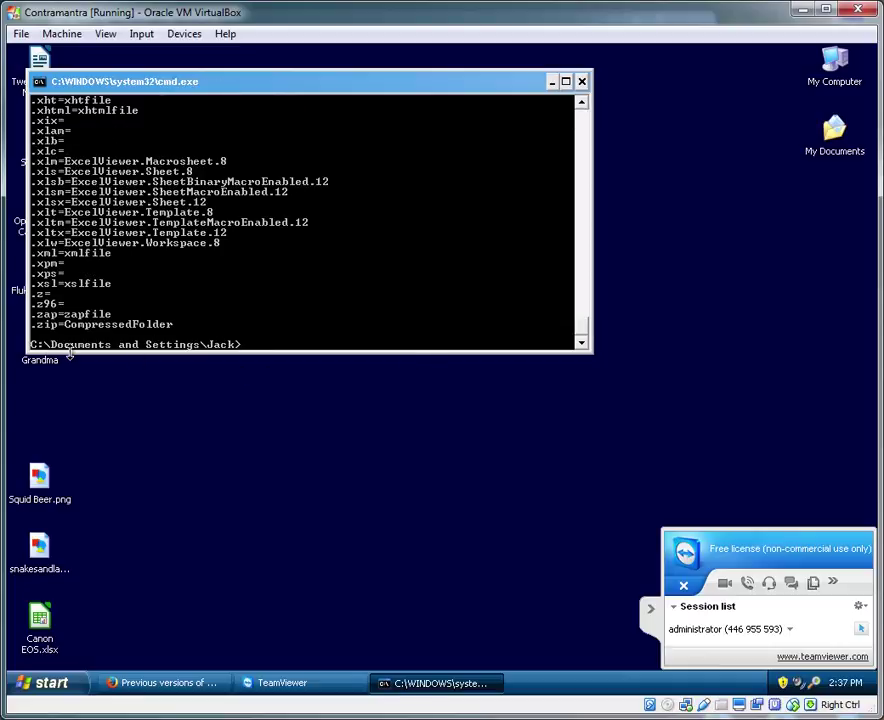
Examine the file association listing in the maximized command window from .zip back to .inx, and close the window
{"action": "left_click_drag", "start_coordinate": [156, 352], "coordinate": [572, 250]}
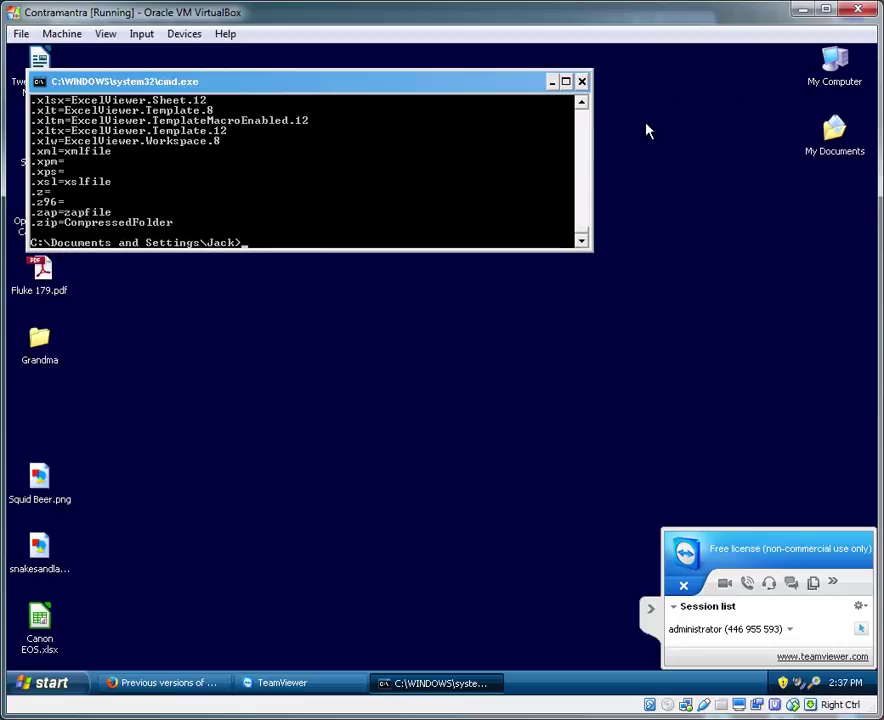
{"action": "scroll", "coordinate": [580, 112], "scroll_direction": "up", "scroll_amount": 1}
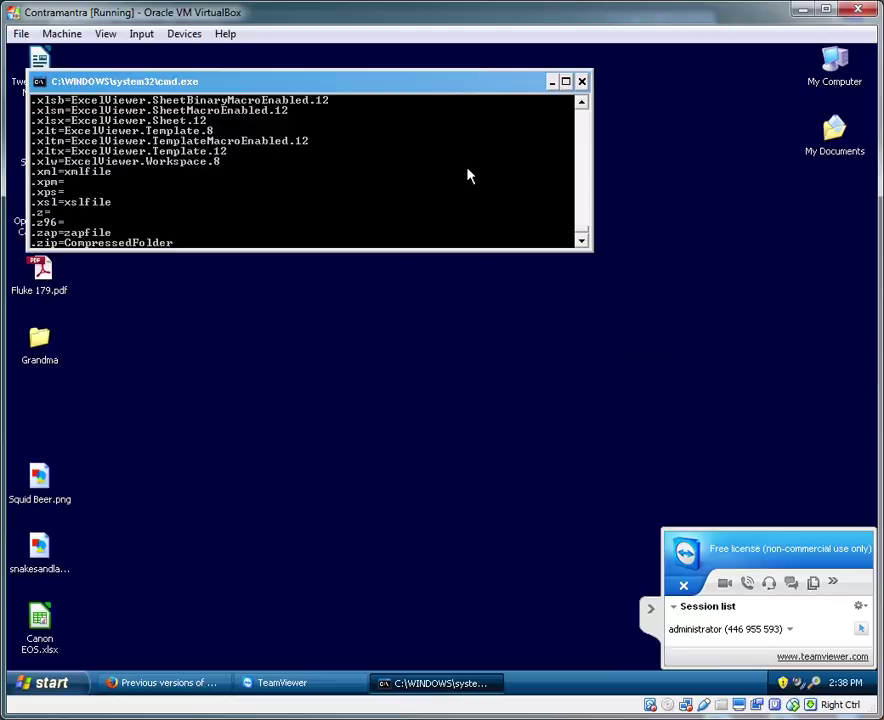
{"action": "left_click_drag", "start_coordinate": [65, 87], "coordinate": [186, 380]}
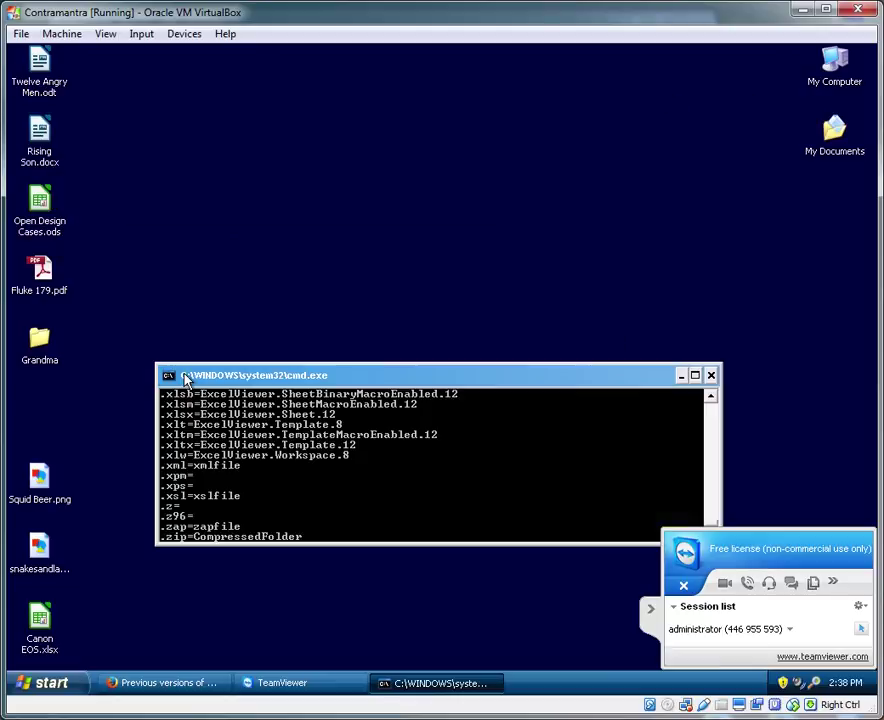
{"action": "left_click", "coordinate": [695, 376]}
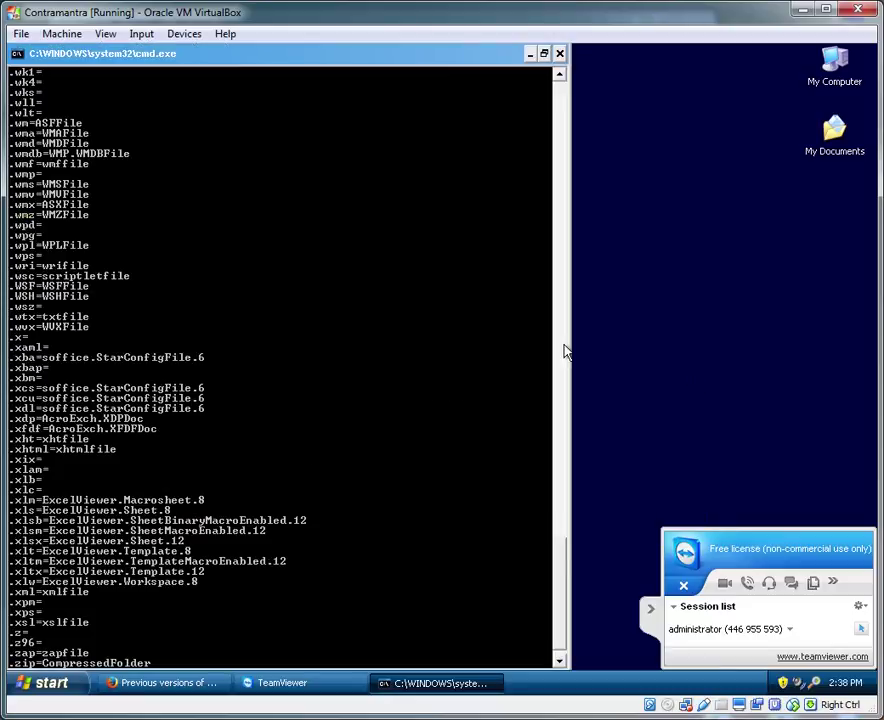
{"action": "left_click", "coordinate": [563, 437]}
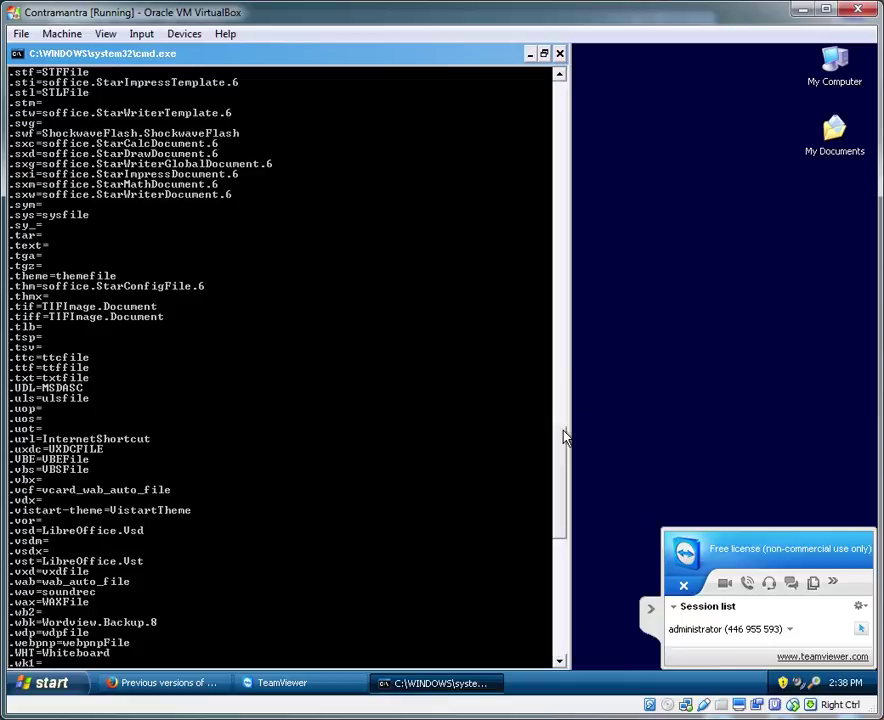
{"action": "left_click", "coordinate": [563, 429]}
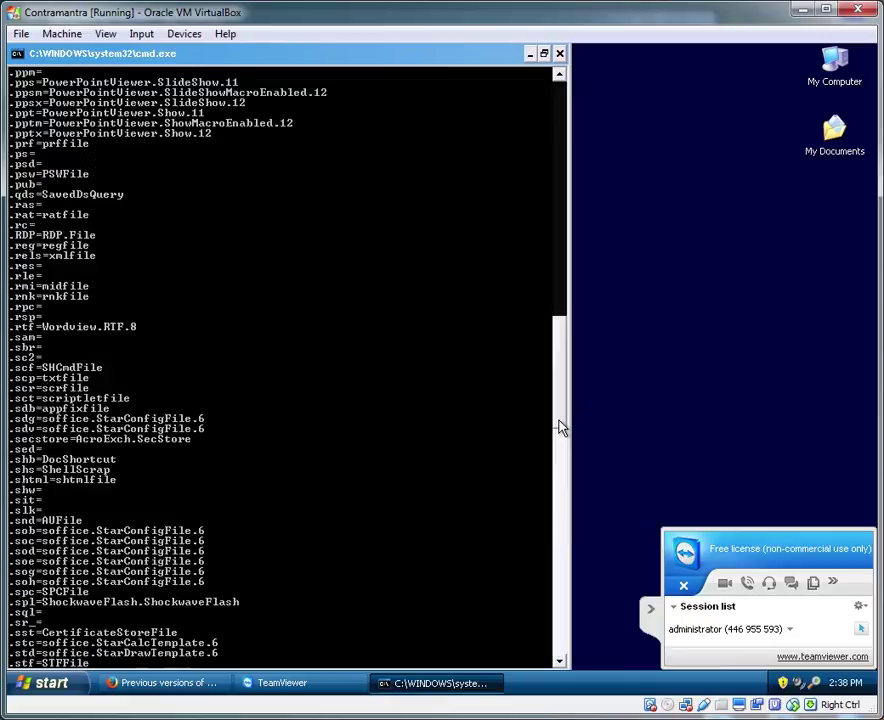
{"action": "left_click", "coordinate": [557, 318]}
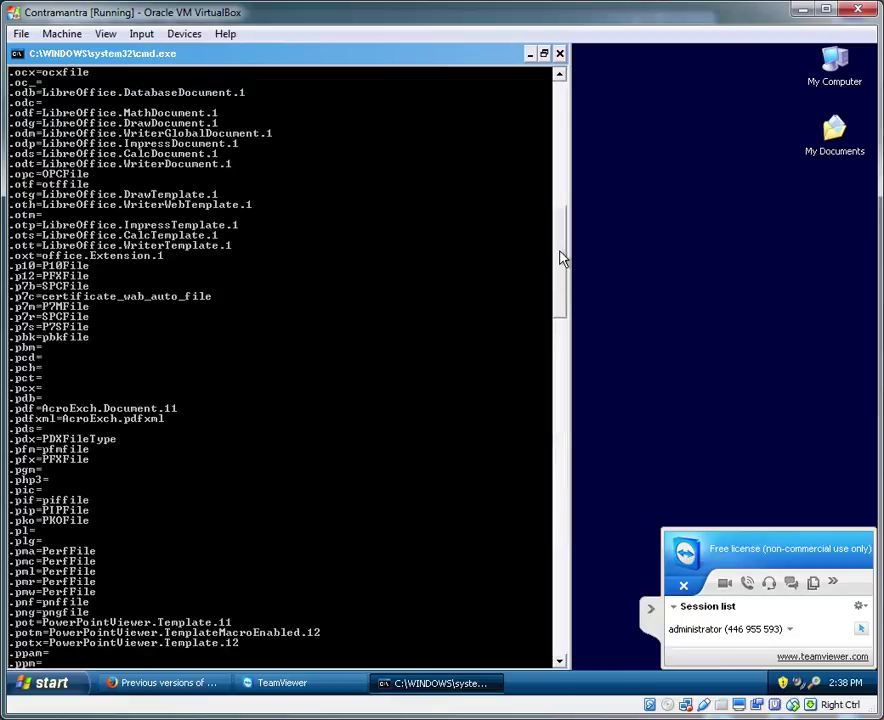
{"action": "left_click", "coordinate": [561, 206]}
{"action": "scroll", "coordinate": [561, 200], "scroll_direction": "up", "scroll_amount": 3}
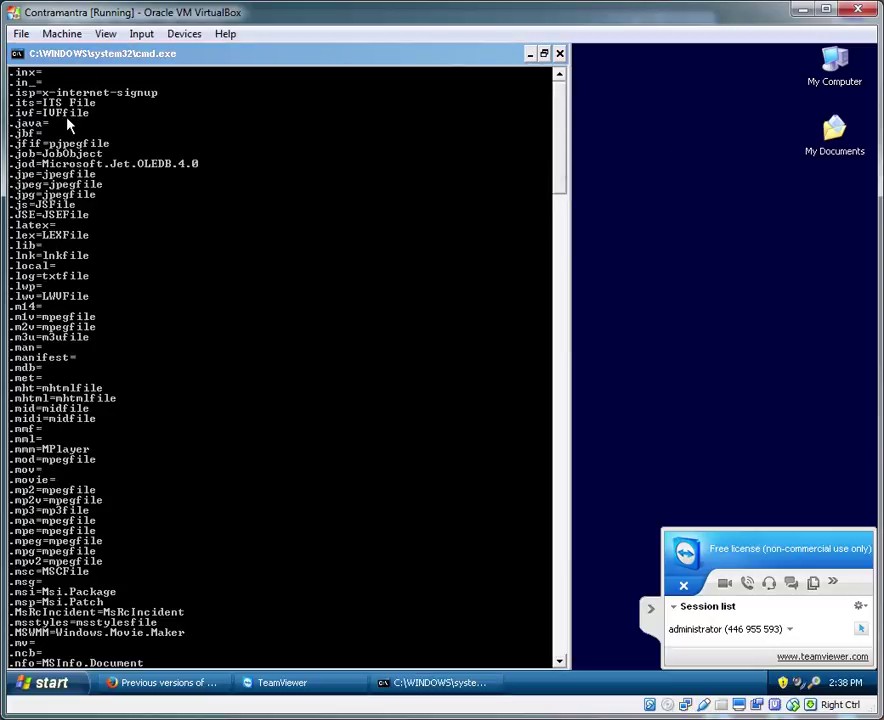
{"action": "left_click_drag", "start_coordinate": [33, 60], "coordinate": [225, 406]}
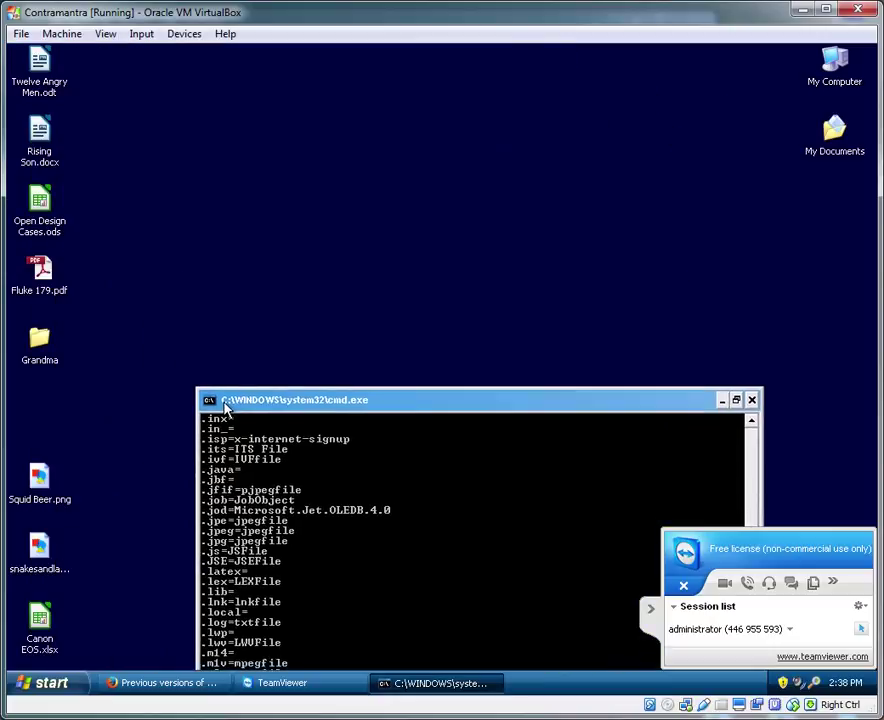
{"action": "left_click", "coordinate": [752, 400]}
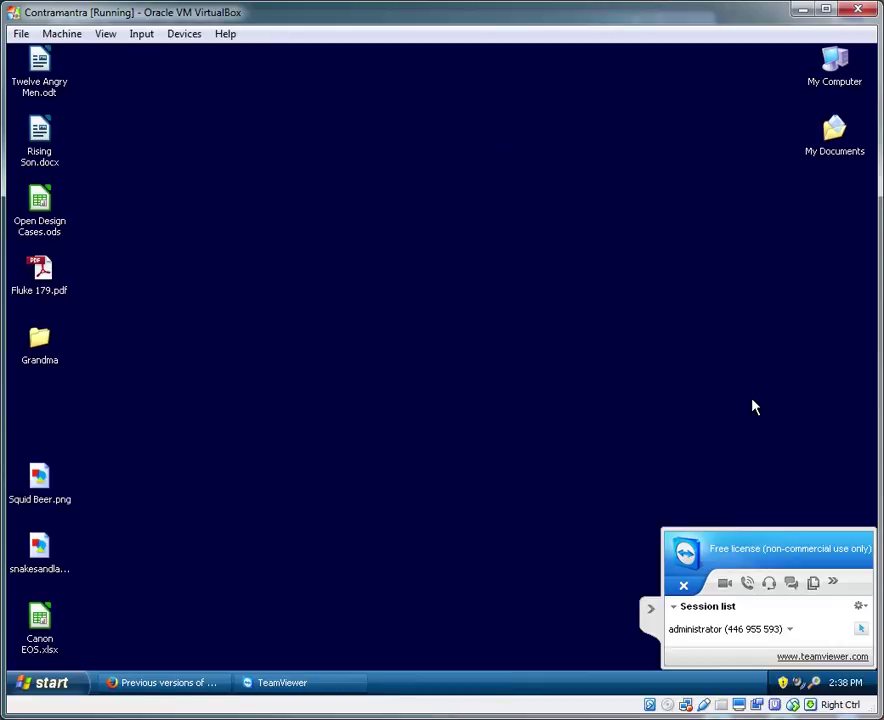
Open a new command prompt and run assoc again
{"action": "key", "text": "super+r"}
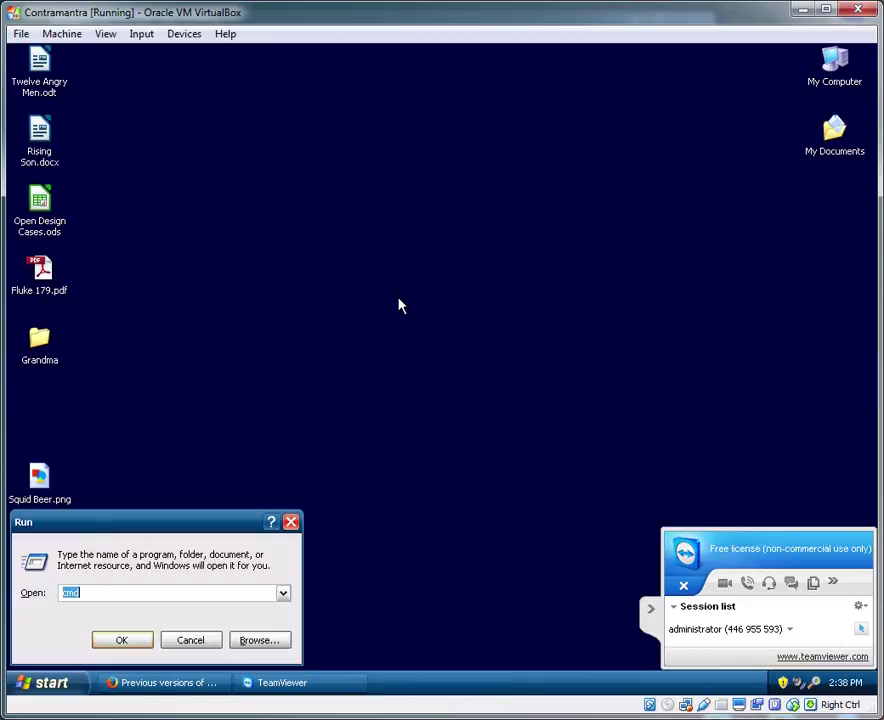
{"action": "key", "text": "Return"}
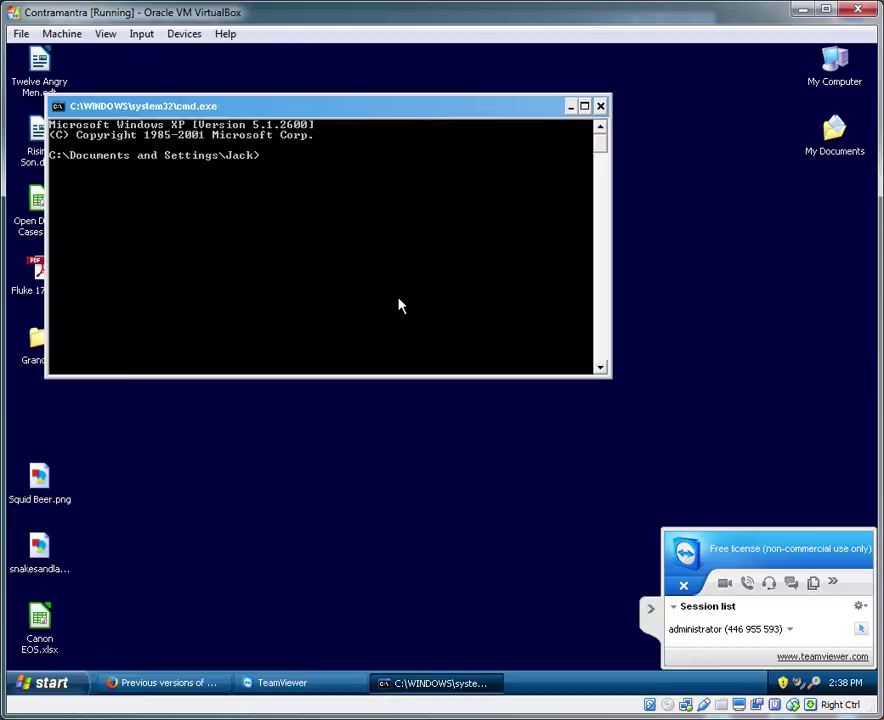
{"action": "type", "text": "assoc"}
{"action": "key", "text": "Return"}
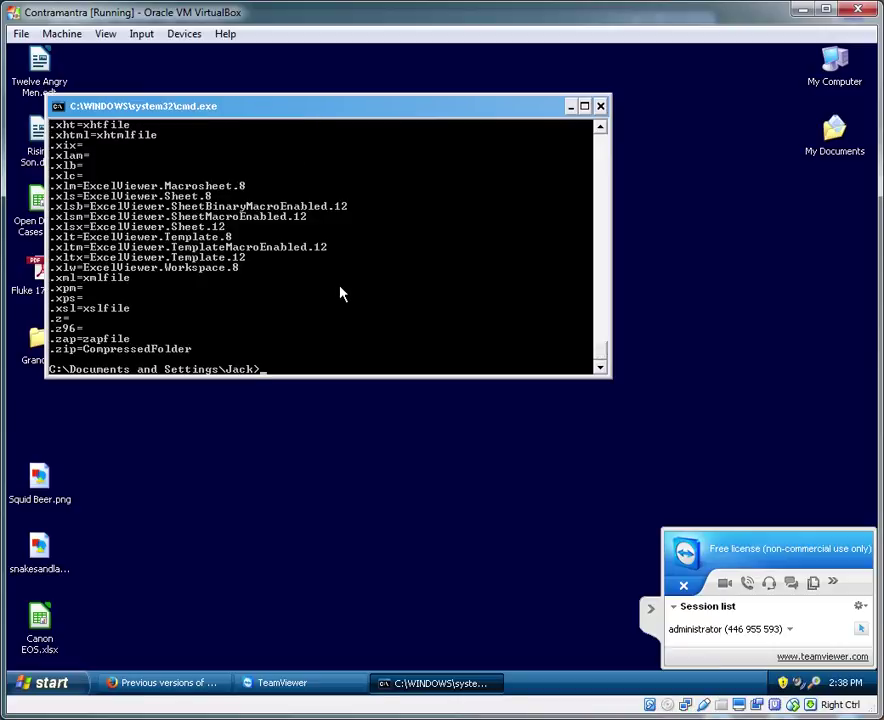
Look back through the repeated association listing up to the .mmf entries and close the command window
{"action": "scroll", "coordinate": [604, 180], "scroll_direction": "up", "scroll_amount": 20}
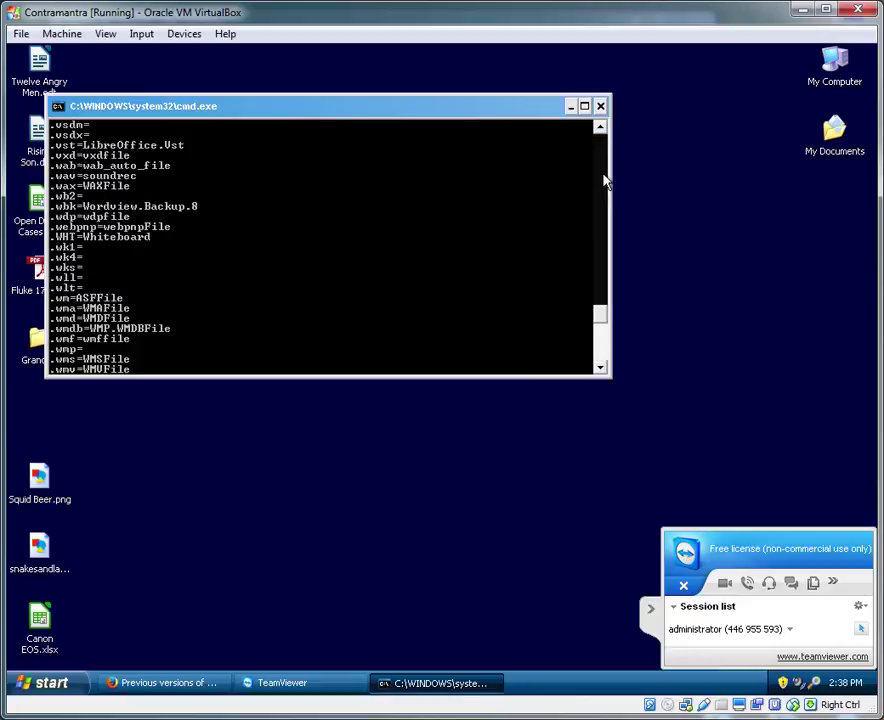
{"action": "scroll", "coordinate": [604, 180], "scroll_direction": "up", "scroll_amount": 20}
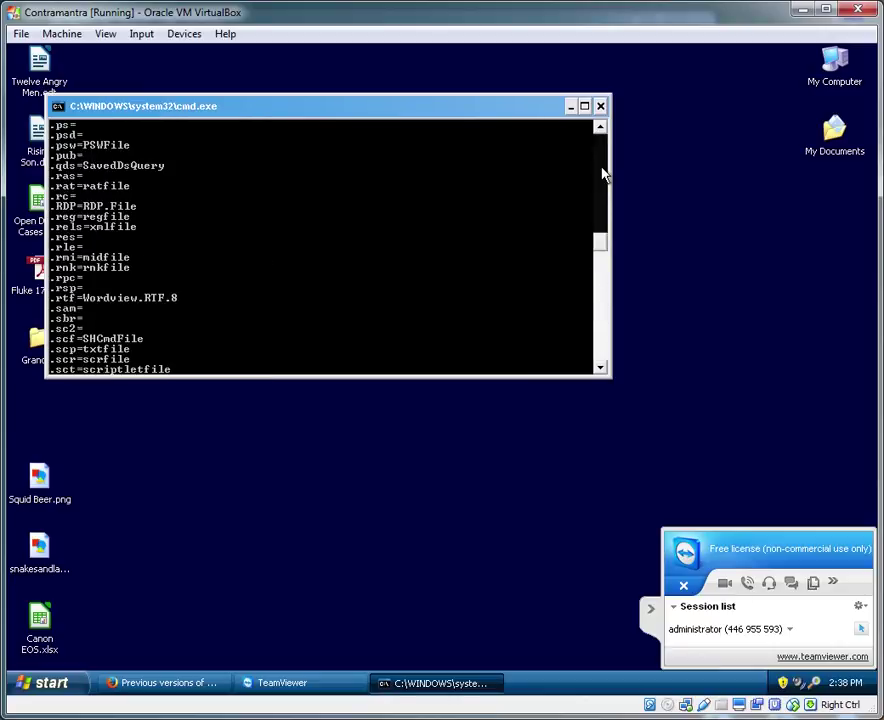
{"action": "scroll", "coordinate": [604, 175], "scroll_direction": "up", "scroll_amount": 8}
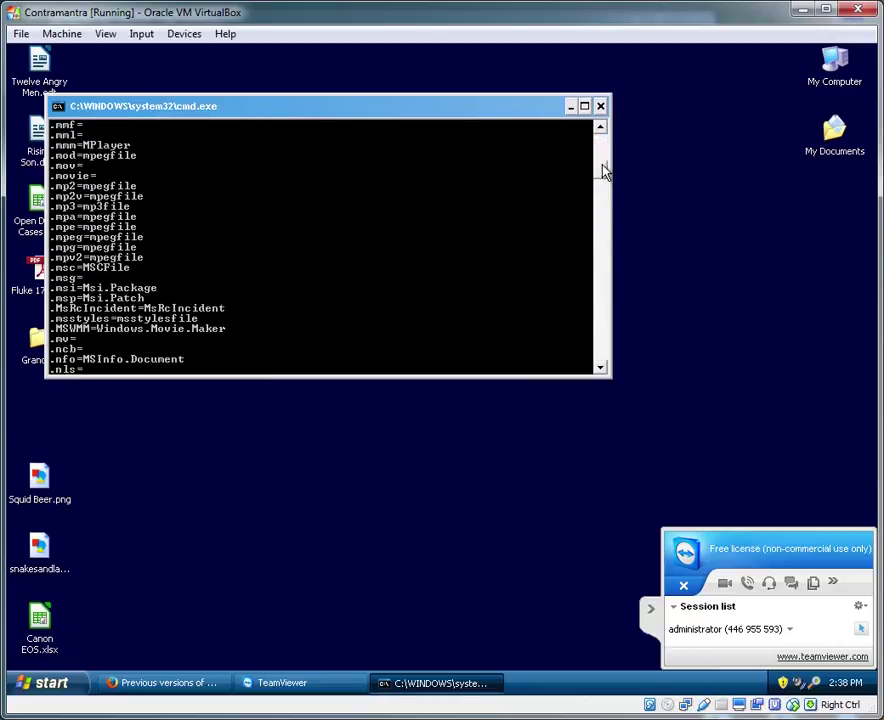
{"action": "left_click", "coordinate": [601, 107]}
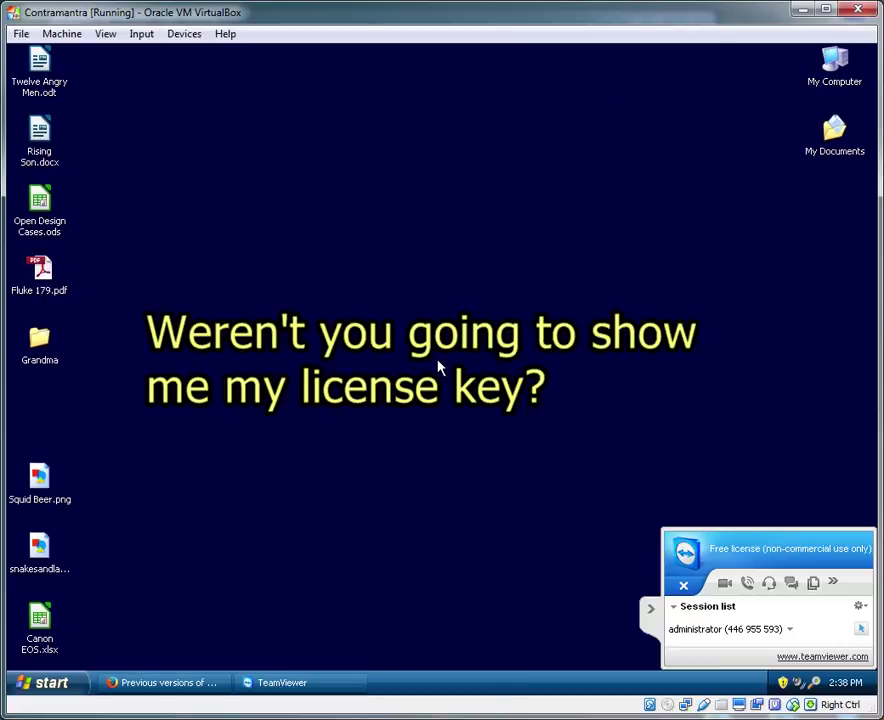
Open System Information by running msinfo32, and maximize its window
{"action": "key", "text": "super+r"}
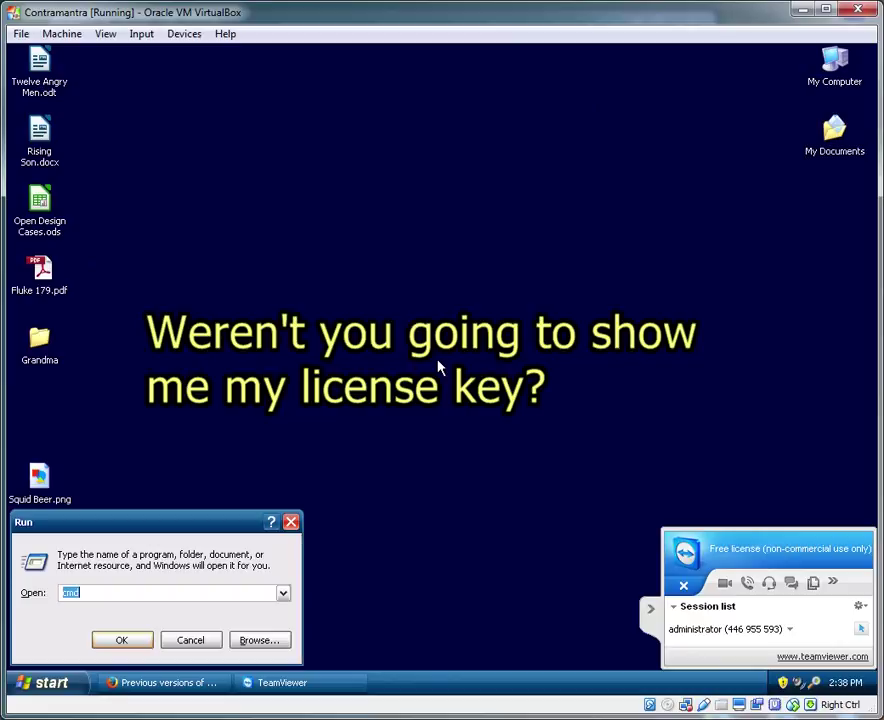
{"action": "key", "text": "BackSpace"}
{"action": "type", "text": "m"}
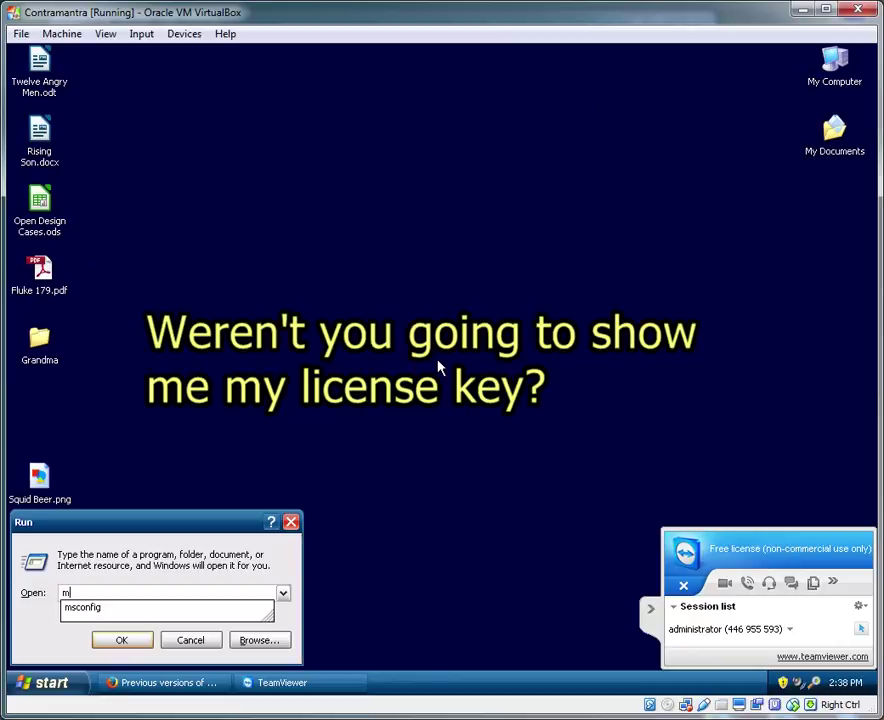
{"action": "type", "text": "sinfo32"}
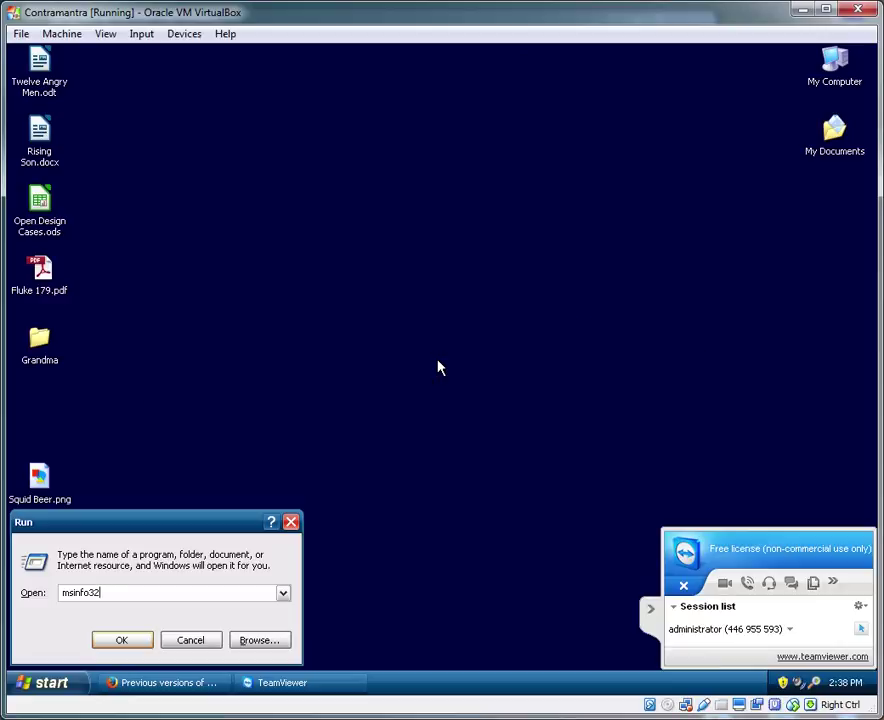
{"action": "key", "text": "Return"}
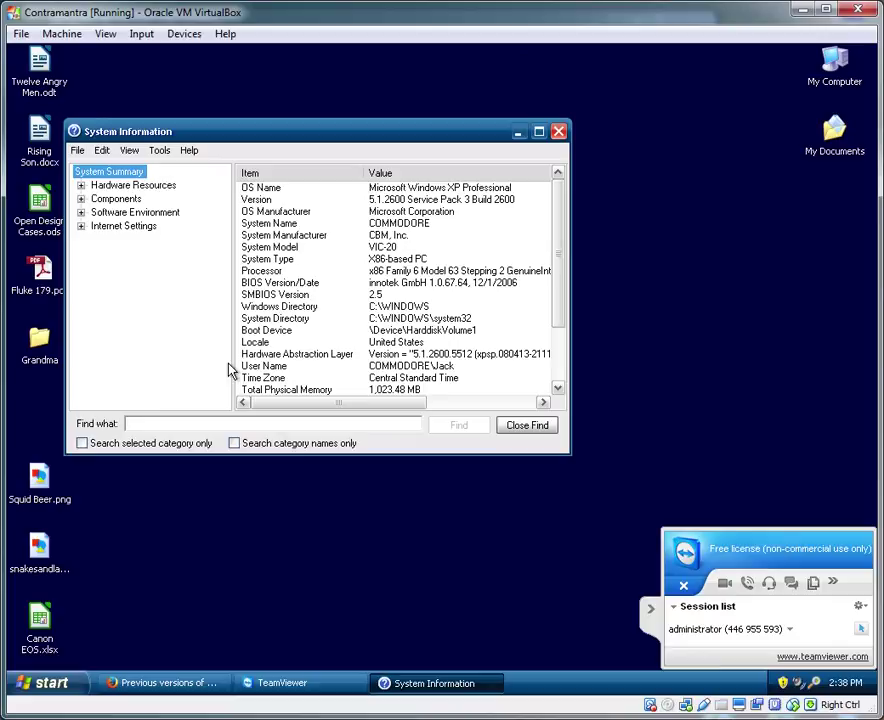
{"action": "left_click", "coordinate": [538, 131]}
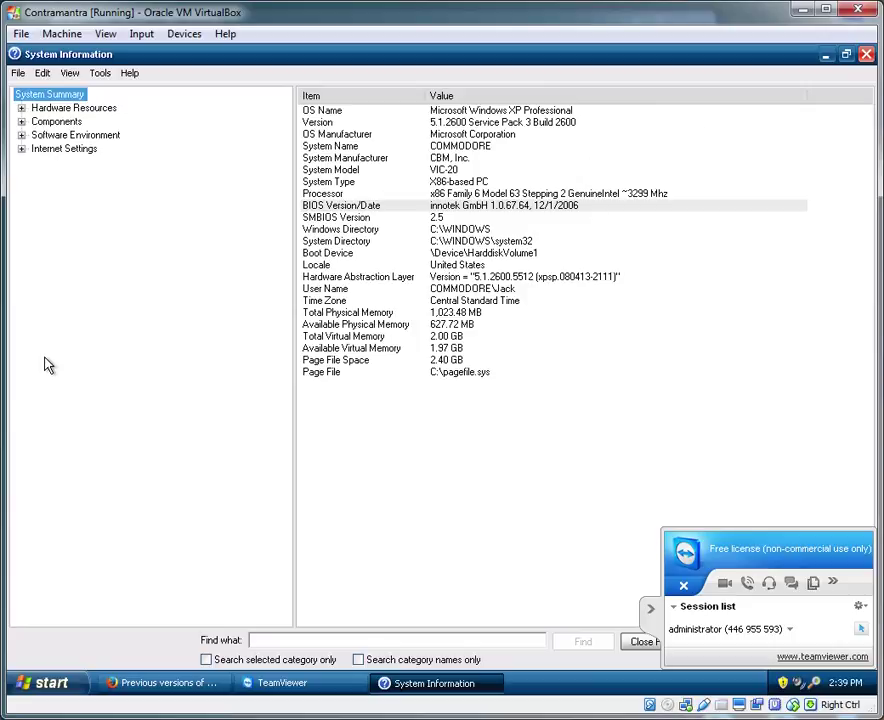
Collapse the TeamViewer session panel and show Windows Error Reporting under Software Environment
{"action": "left_click", "coordinate": [648, 610]}
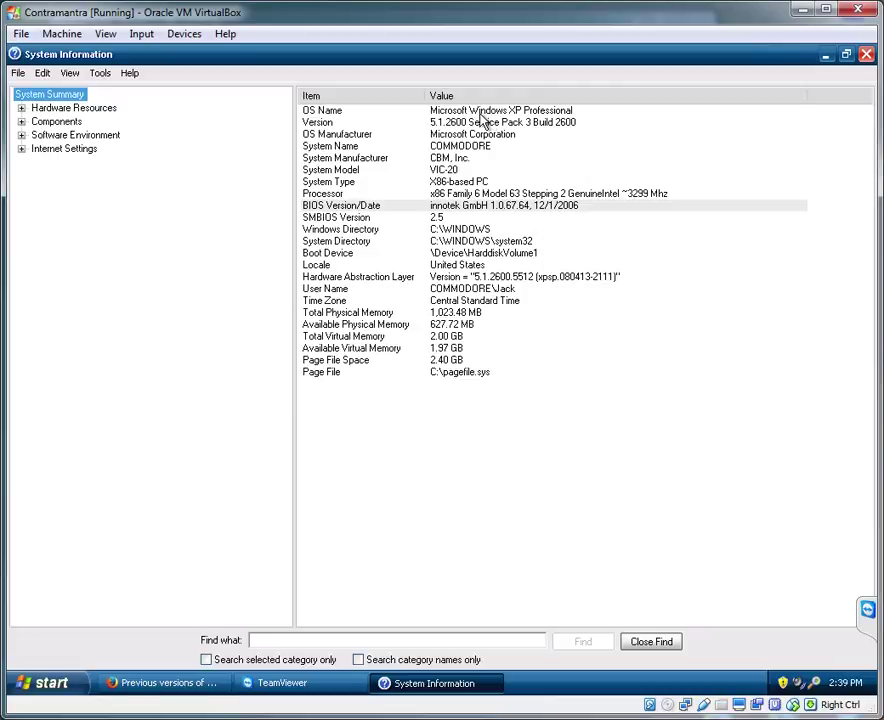
{"action": "left_click", "coordinate": [69, 137]}
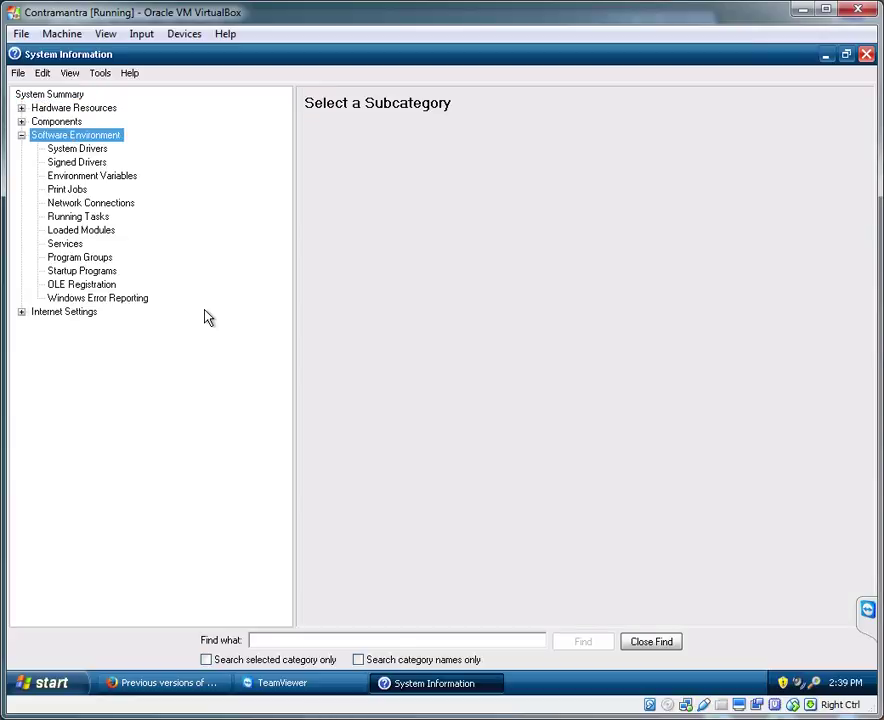
{"action": "left_click", "coordinate": [135, 299]}
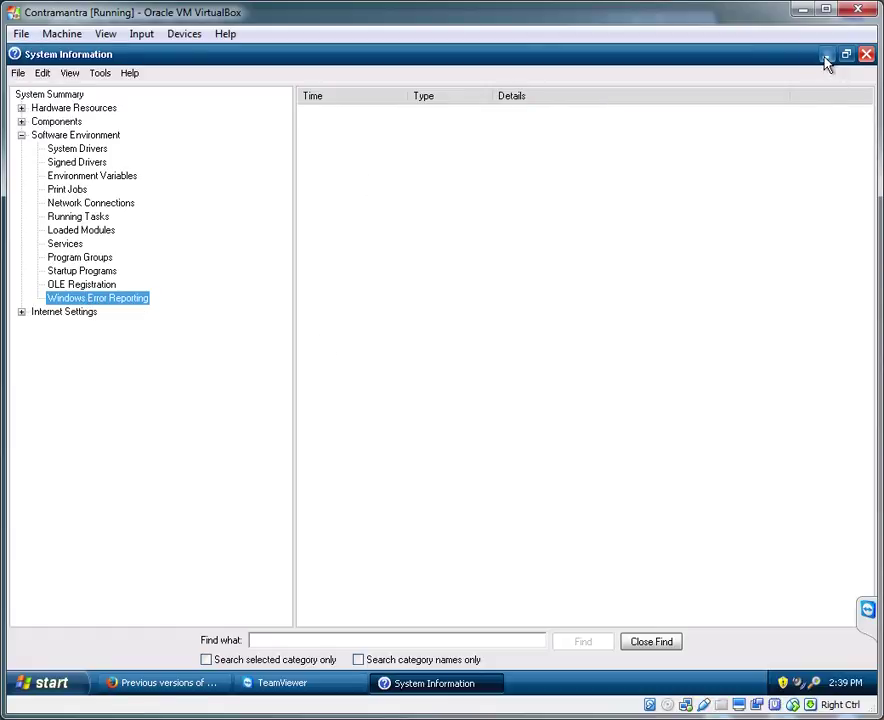
Show the System Drivers list under Software Environment and check its first columns
{"action": "left_click", "coordinate": [74, 150]}
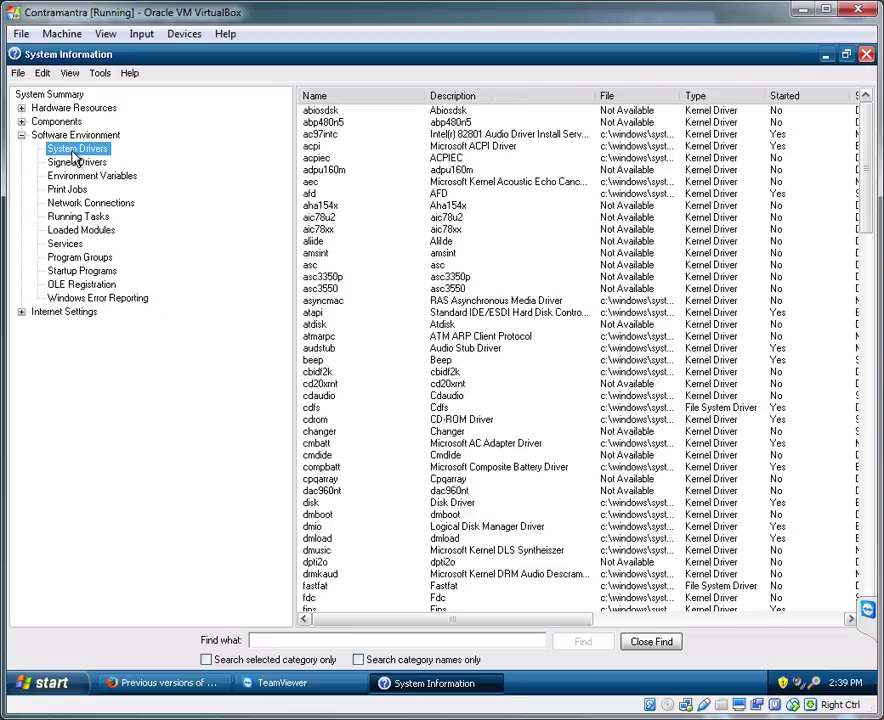
{"action": "left_click", "coordinate": [850, 620]}
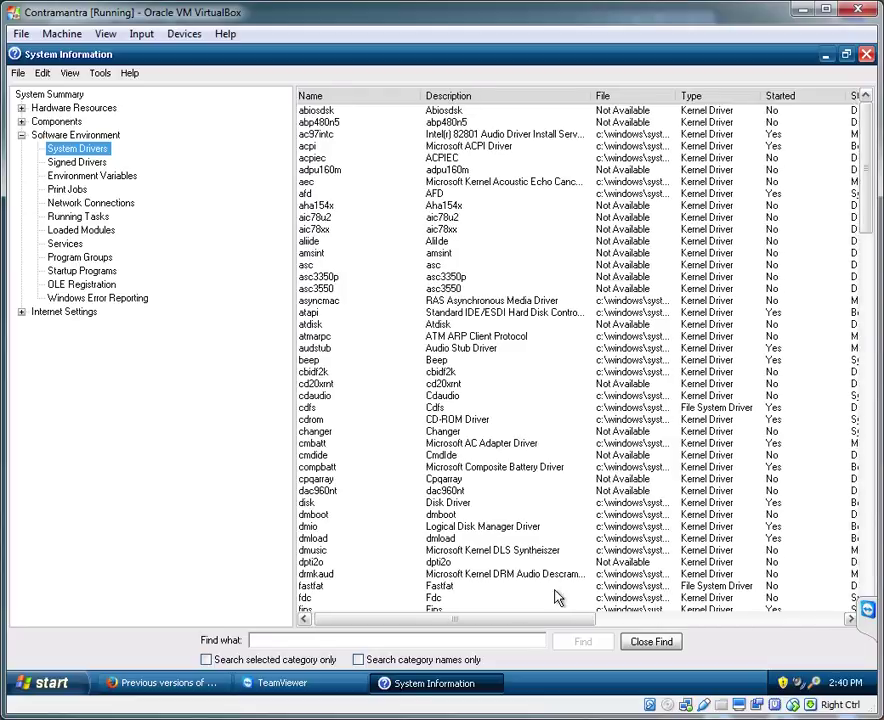
{"action": "left_click", "coordinate": [306, 620]}
{"action": "left_click", "coordinate": [306, 620]}
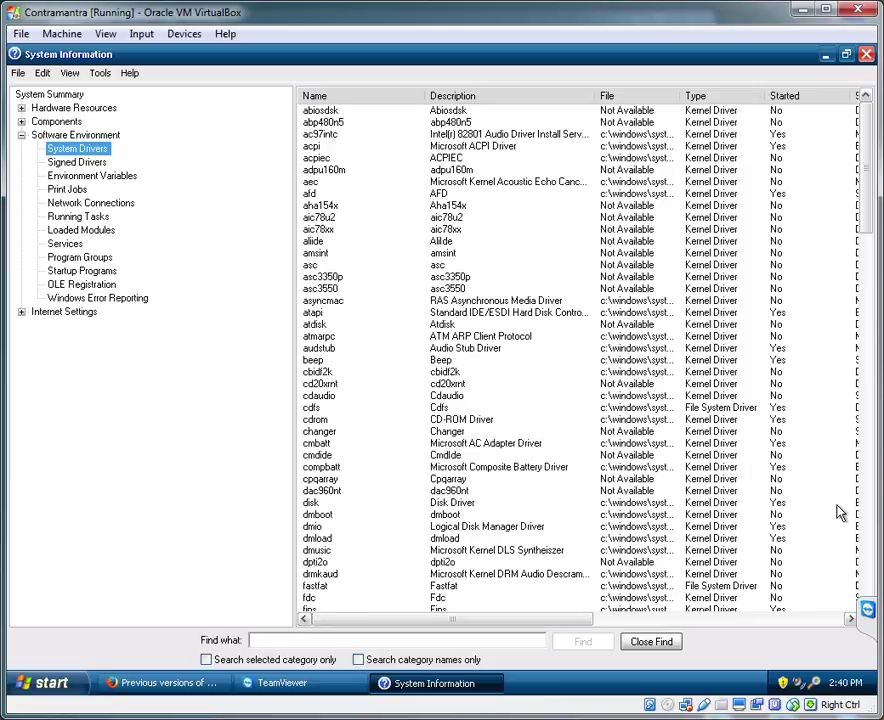
Bring the Start Mode and State columns of the System Drivers list into view and sort the drivers by State
{"action": "left_click", "coordinate": [851, 619]}
{"action": "left_click", "coordinate": [851, 619]}
{"action": "left_click", "coordinate": [851, 619]}
{"action": "left_click", "coordinate": [851, 619]}
{"action": "left_click", "coordinate": [851, 619]}
{"action": "left_click", "coordinate": [851, 619]}
{"action": "left_click", "coordinate": [851, 619]}
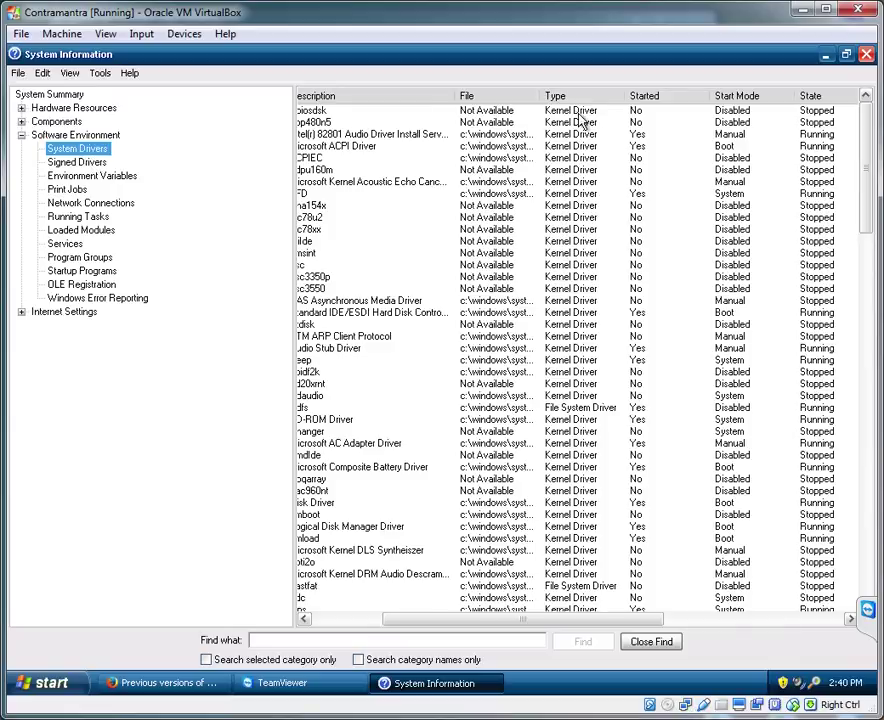
{"action": "left_click", "coordinate": [584, 158]}
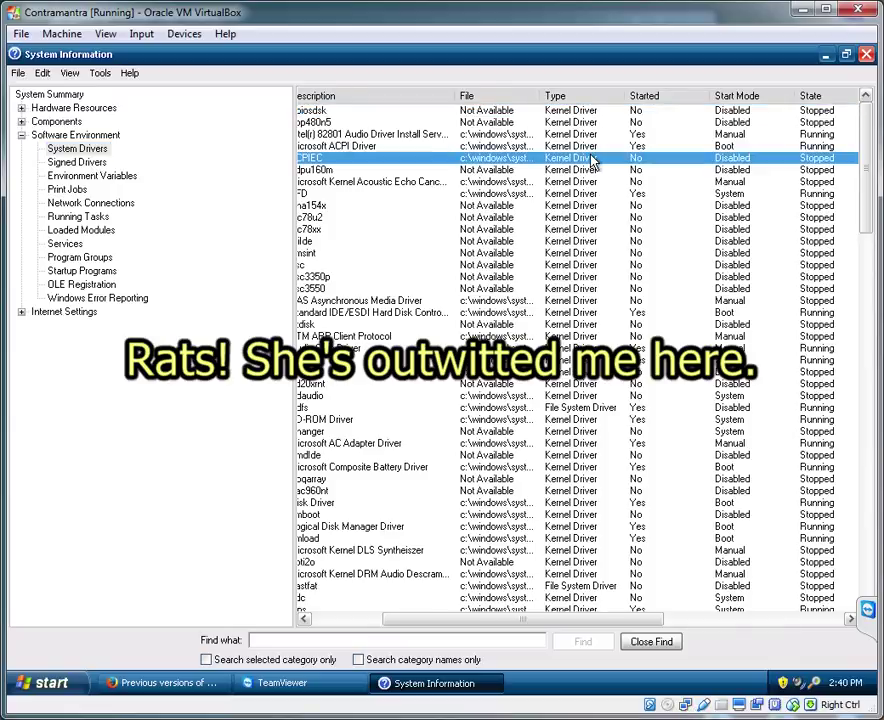
{"action": "left_click", "coordinate": [824, 99]}
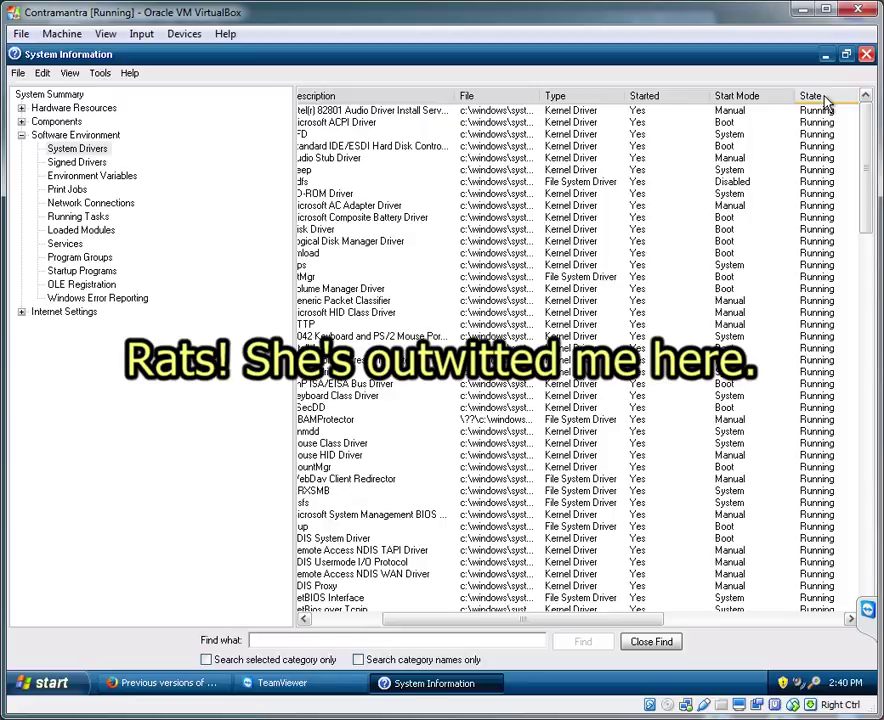
Examine the stopped drivers at the end of the System Drivers list, going through entries to compare their Start Mode and State
{"action": "left_click", "coordinate": [868, 592]}
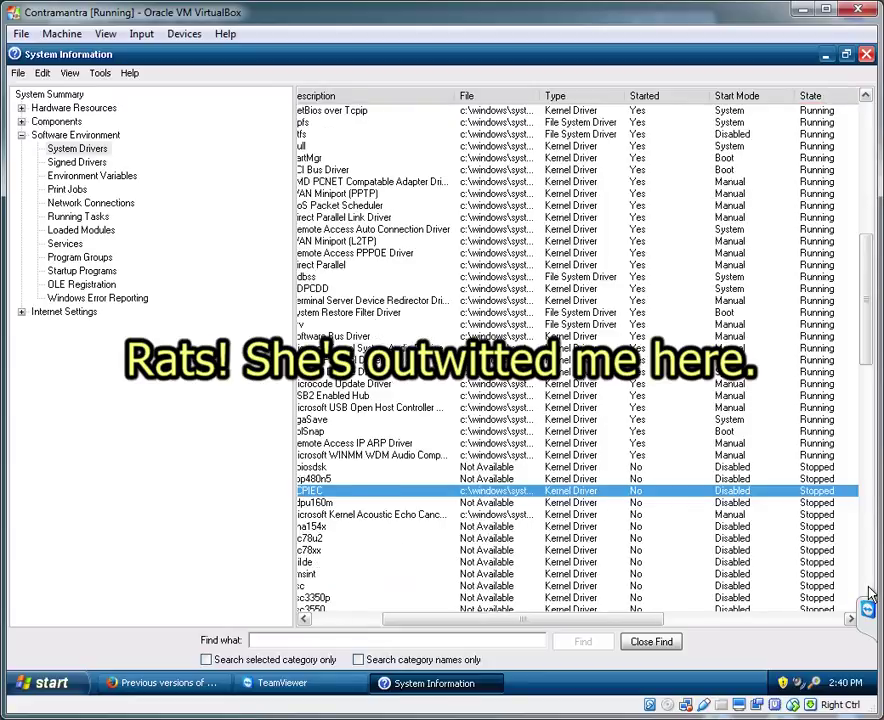
{"action": "left_click", "coordinate": [868, 592]}
{"action": "left_click", "coordinate": [868, 592]}
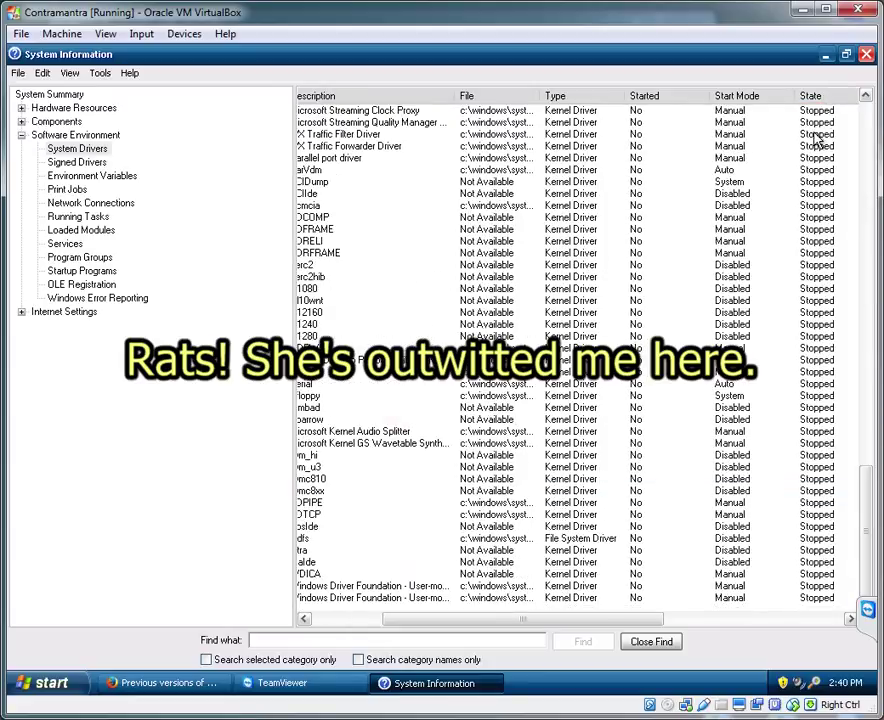
{"action": "left_click", "coordinate": [816, 134]}
{"action": "left_click", "coordinate": [828, 563]}
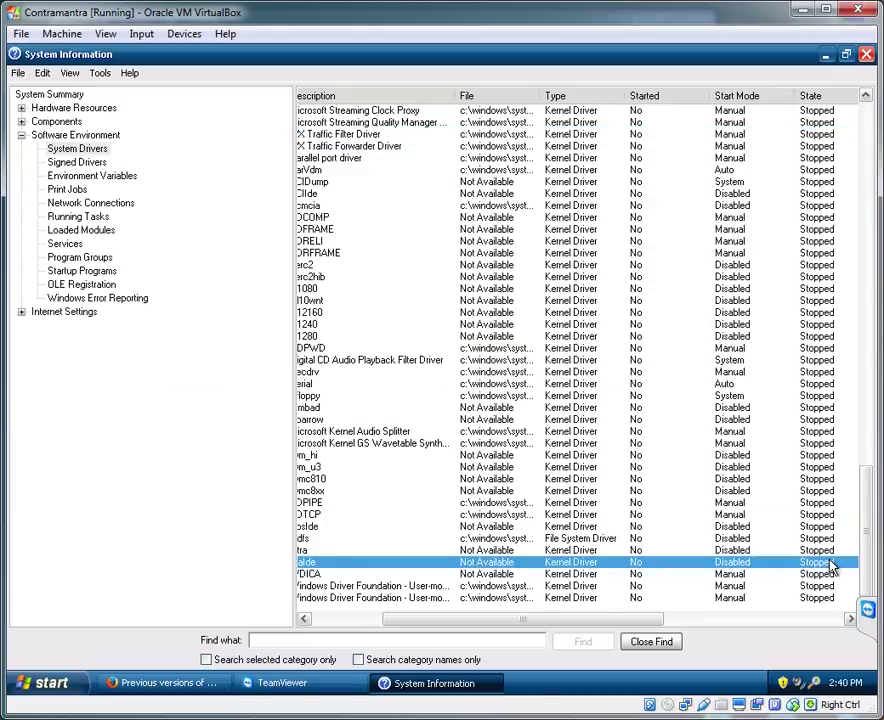
{"action": "left_click", "coordinate": [840, 550]}
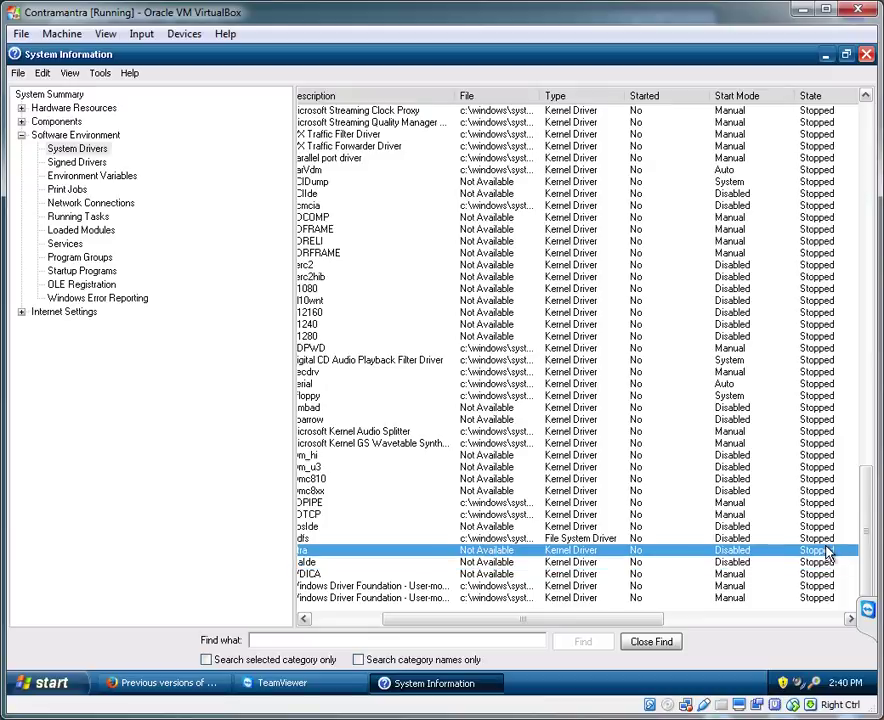
{"action": "left_click", "coordinate": [840, 431]}
{"action": "left_click", "coordinate": [830, 383]}
{"action": "left_click", "coordinate": [830, 348]}
{"action": "left_click", "coordinate": [830, 300]}
{"action": "left_click", "coordinate": [830, 265]}
{"action": "left_click", "coordinate": [830, 241]}
{"action": "left_click", "coordinate": [831, 205]}
{"action": "left_click", "coordinate": [831, 170]}
{"action": "left_click", "coordinate": [831, 146]}
{"action": "left_click", "coordinate": [830, 110]}
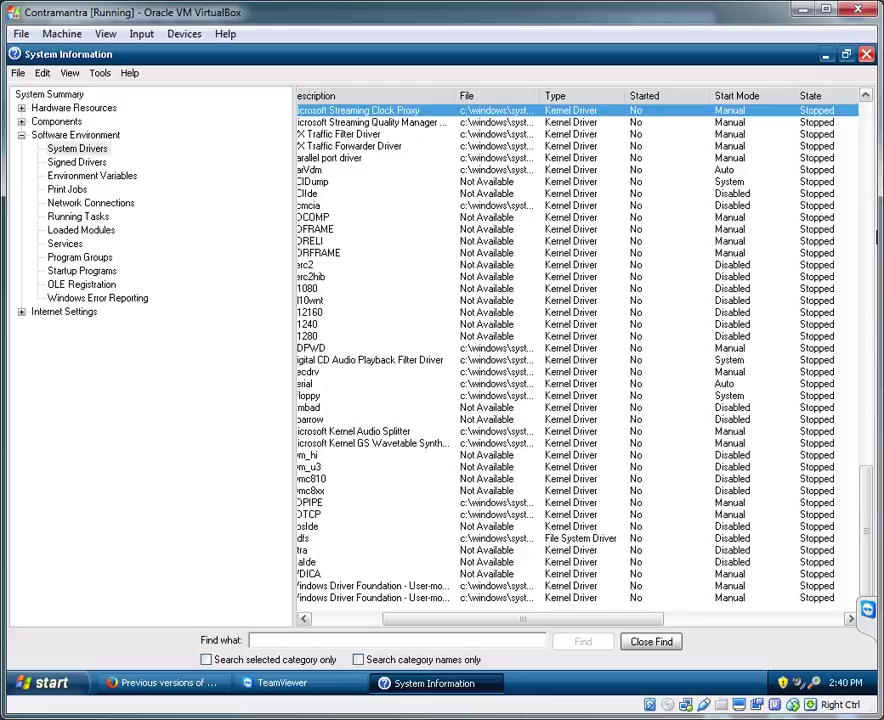
{"action": "left_click", "coordinate": [817, 597]}
{"action": "left_click", "coordinate": [816, 574]}
{"action": "left_click", "coordinate": [818, 551]}
{"action": "left_click", "coordinate": [812, 538]}
{"action": "left_click", "coordinate": [827, 491]}
{"action": "left_click", "coordinate": [829, 467]}
{"action": "left_click", "coordinate": [828, 455]}
{"action": "left_click", "coordinate": [831, 408]}
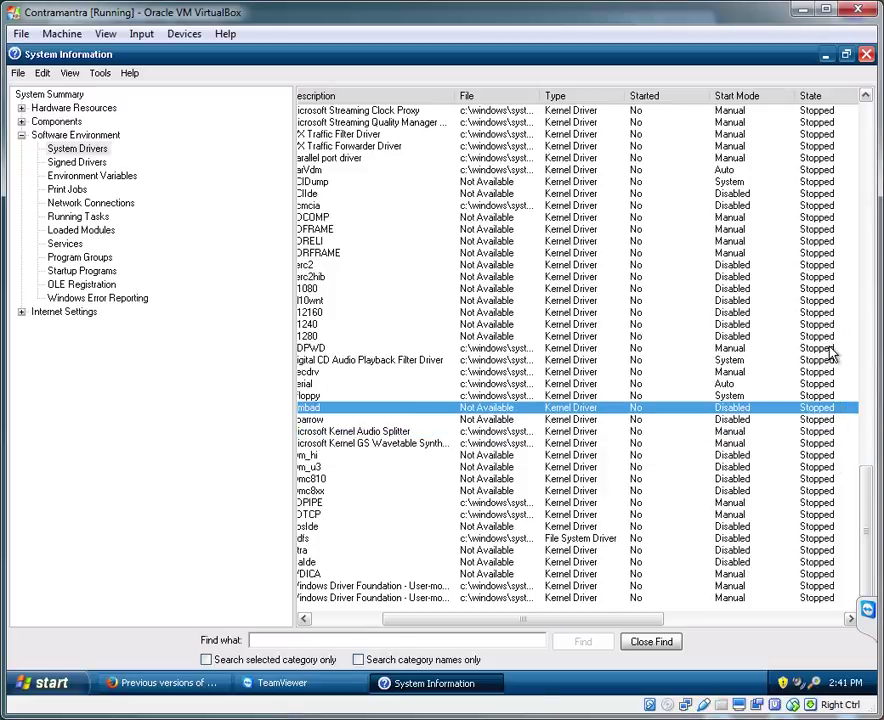
{"action": "left_click", "coordinate": [815, 574]}
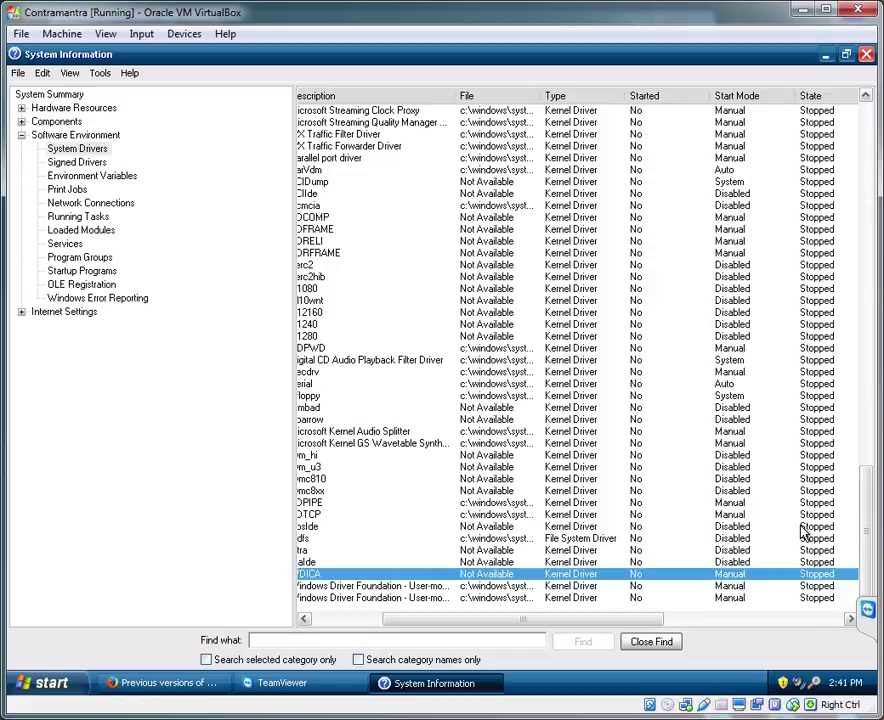
{"action": "left_click", "coordinate": [810, 526]}
{"action": "left_click", "coordinate": [798, 266]}
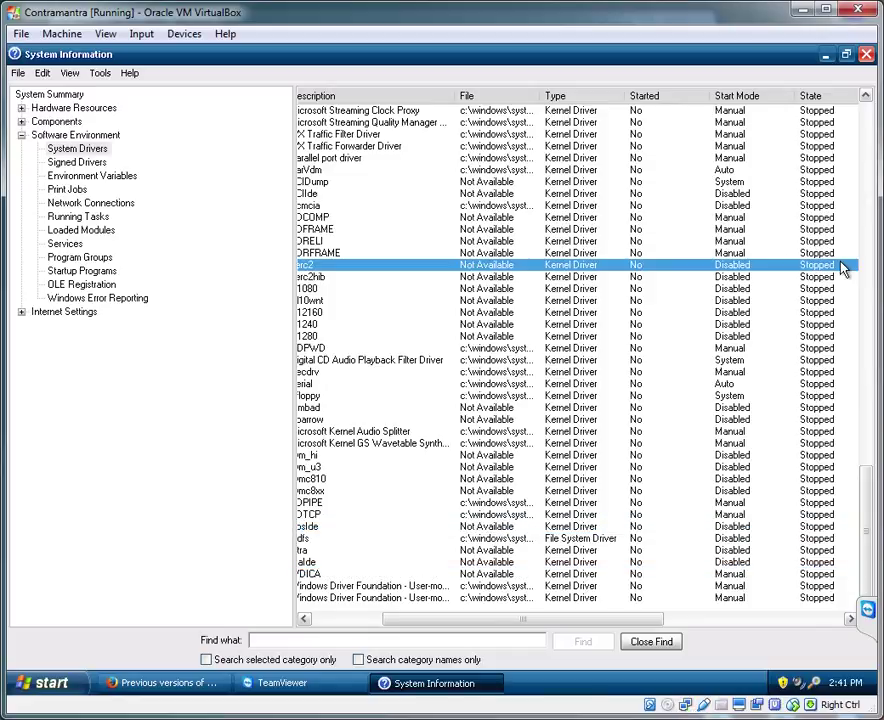
Show the Services list under Software Environment, sort it by State and examine the stopped services
{"action": "left_click", "coordinate": [63, 245]}
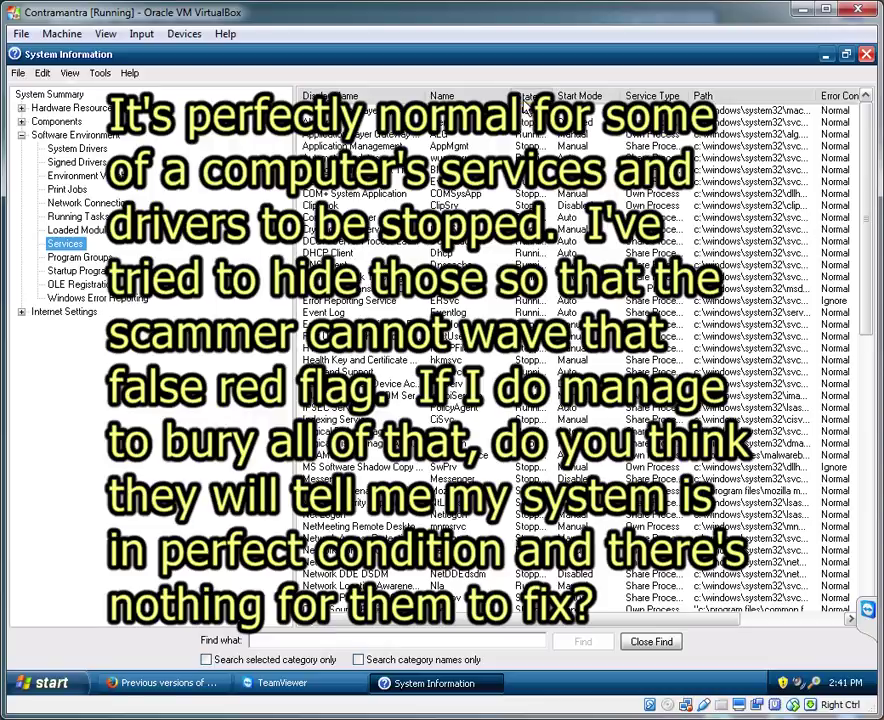
{"action": "left_click", "coordinate": [524, 97]}
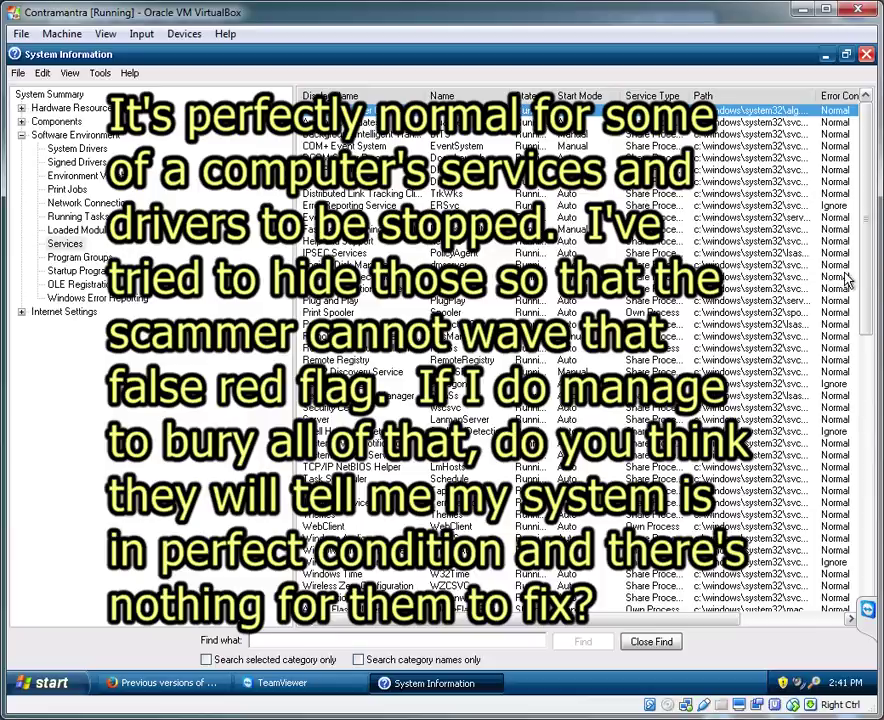
{"action": "left_click", "coordinate": [872, 583]}
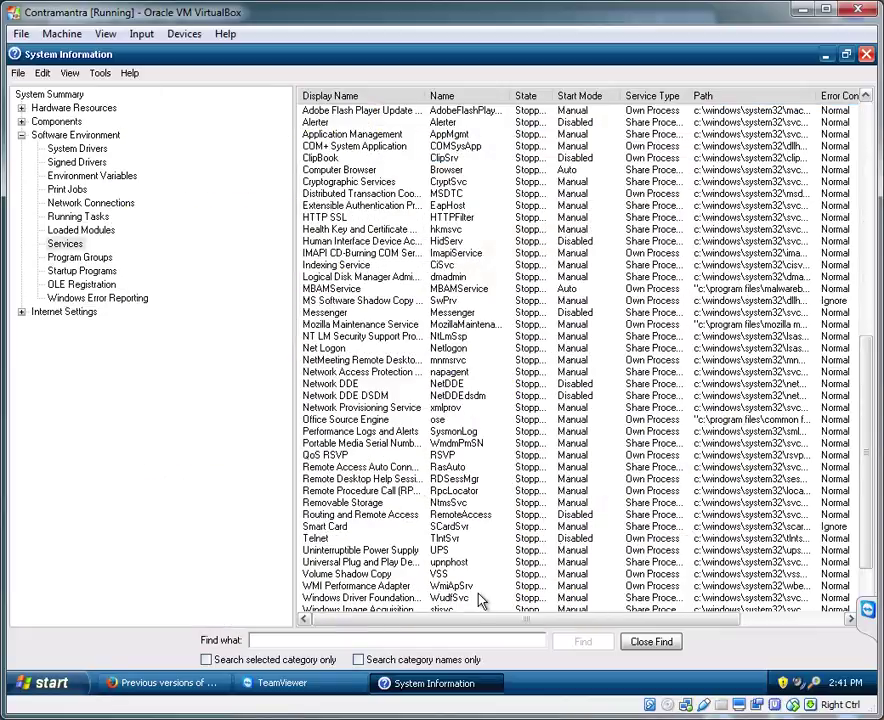
{"action": "left_click", "coordinate": [530, 586]}
{"action": "left_click", "coordinate": [538, 540]}
{"action": "left_click", "coordinate": [532, 361]}
{"action": "left_click", "coordinate": [534, 313]}
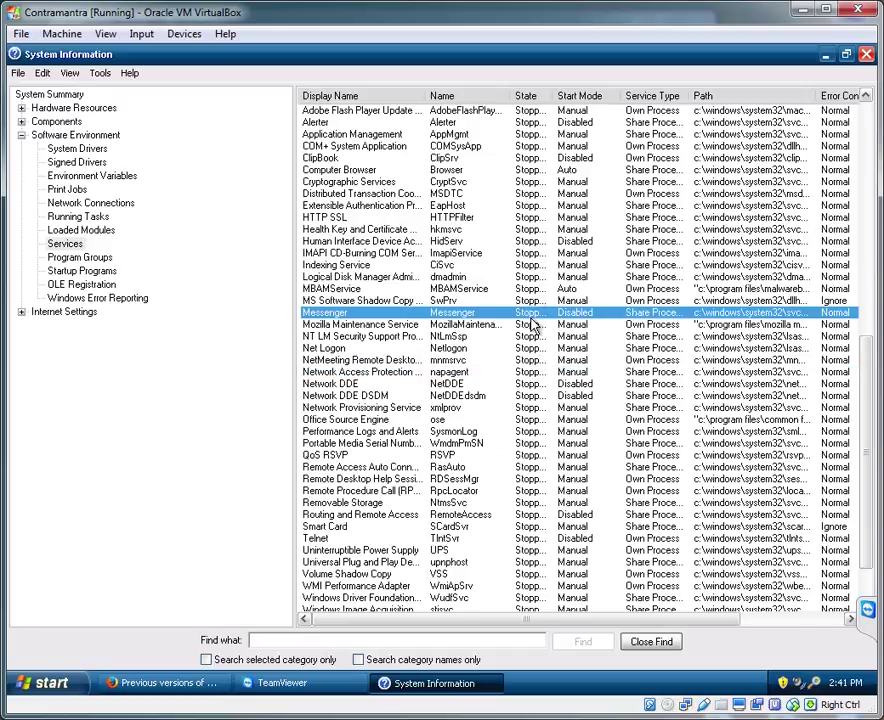
{"action": "left_click", "coordinate": [530, 229]}
{"action": "left_click", "coordinate": [532, 336]}
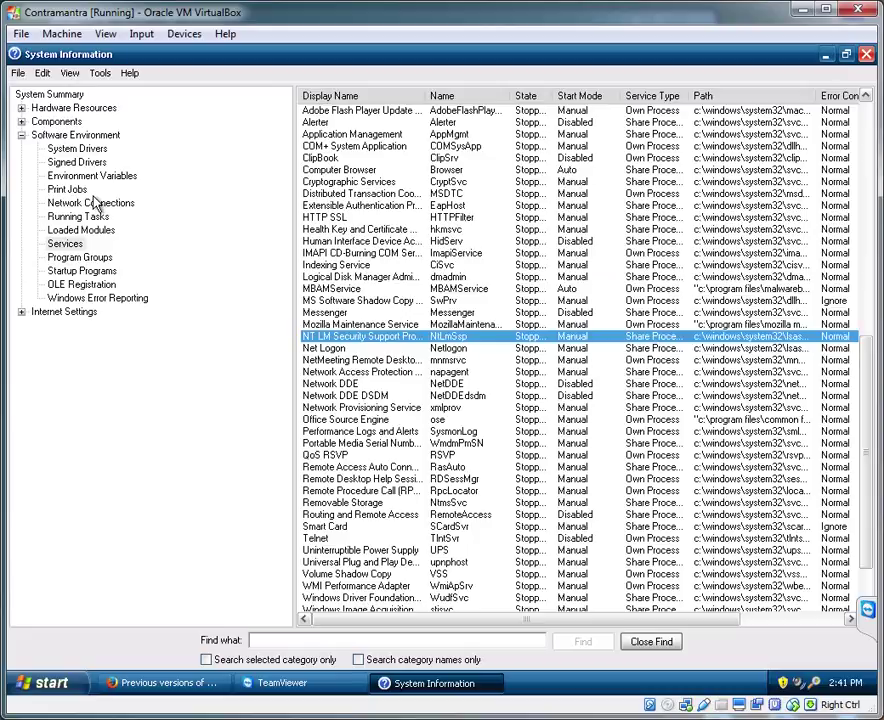
Show Windows Error Reporting under Software Environment and minimize the System Information window
{"action": "left_click", "coordinate": [94, 300]}
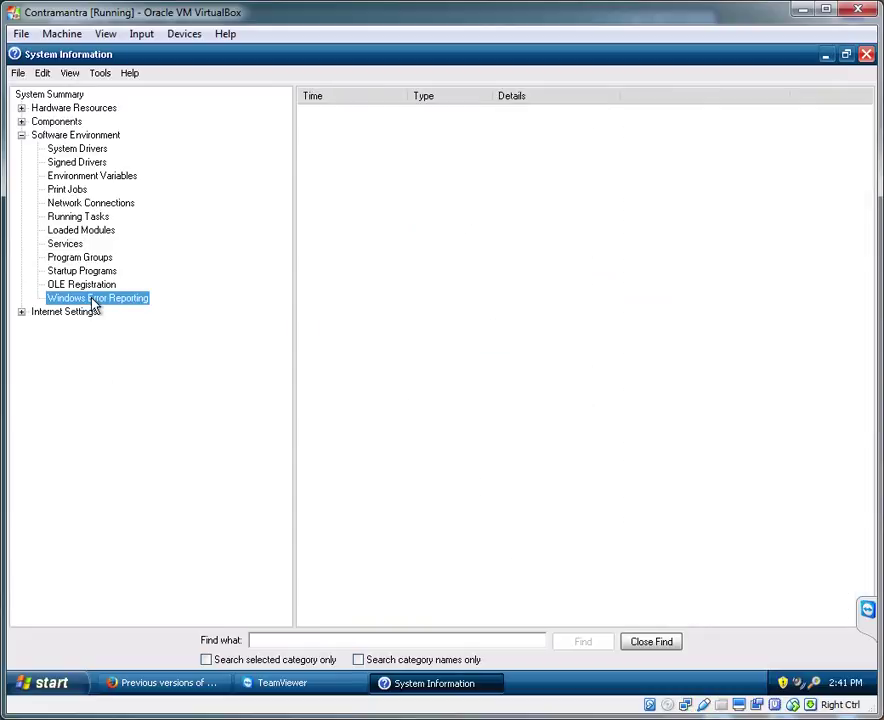
{"action": "left_click", "coordinate": [826, 56]}
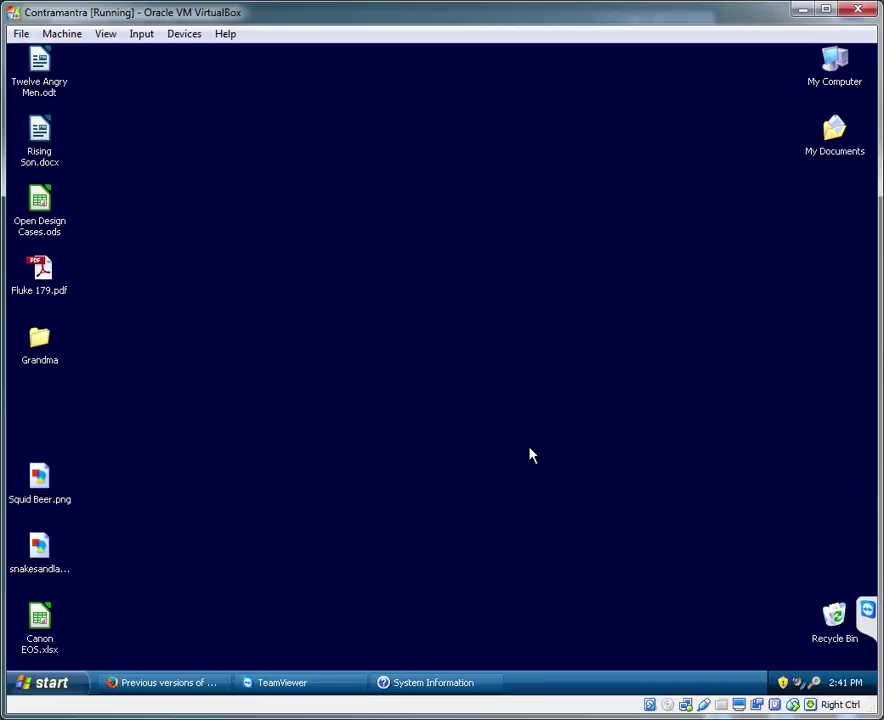
Check the Windows Prefetch folder by running prefetch, and close its window
{"action": "key", "text": "super+r"}
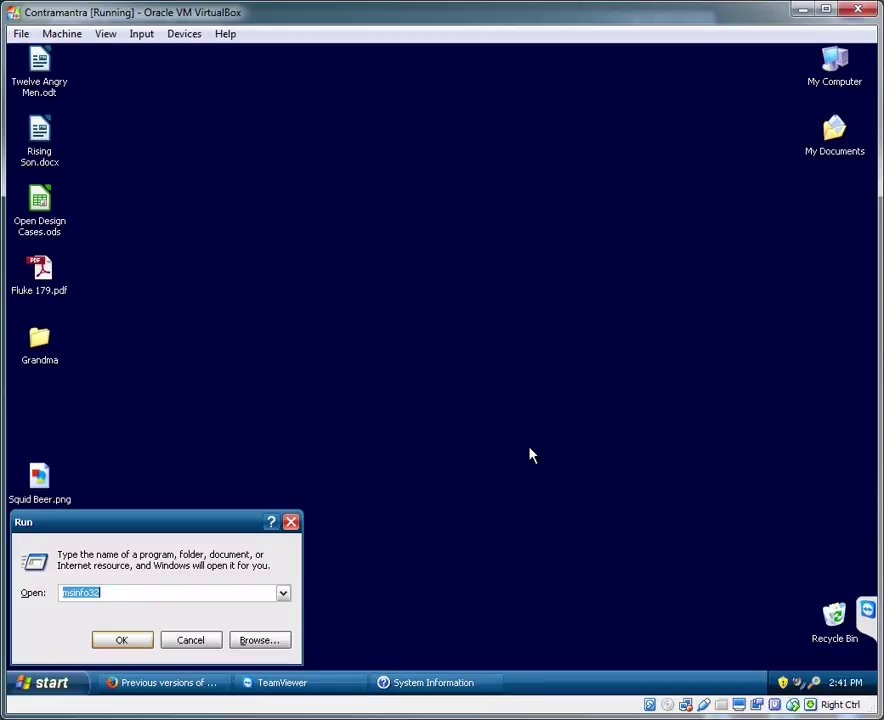
{"action": "key", "text": "BackSpace"}
{"action": "type", "text": "prefetch"}
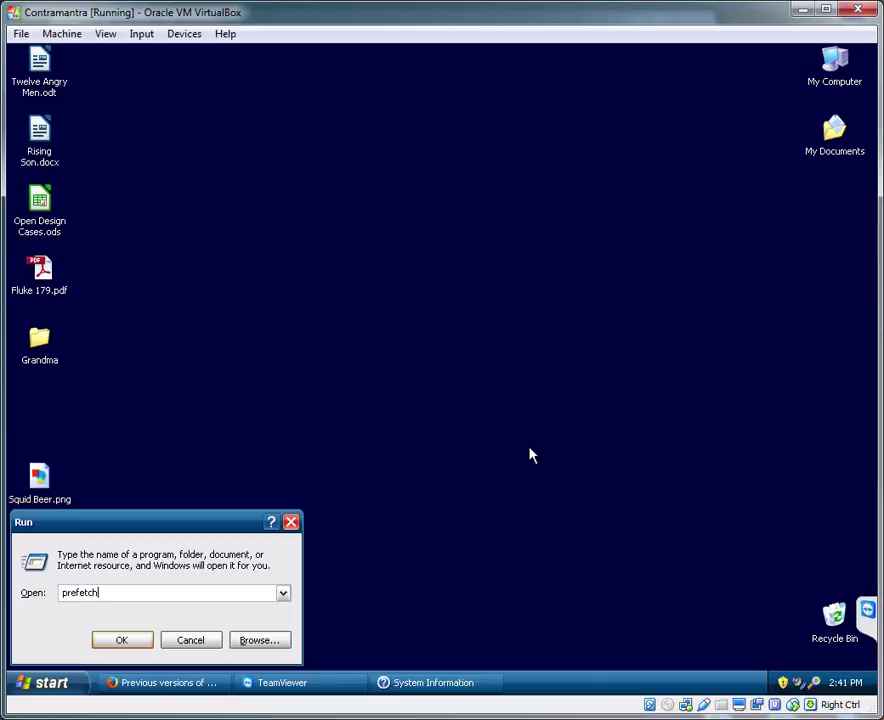
{"action": "key", "text": "Return"}
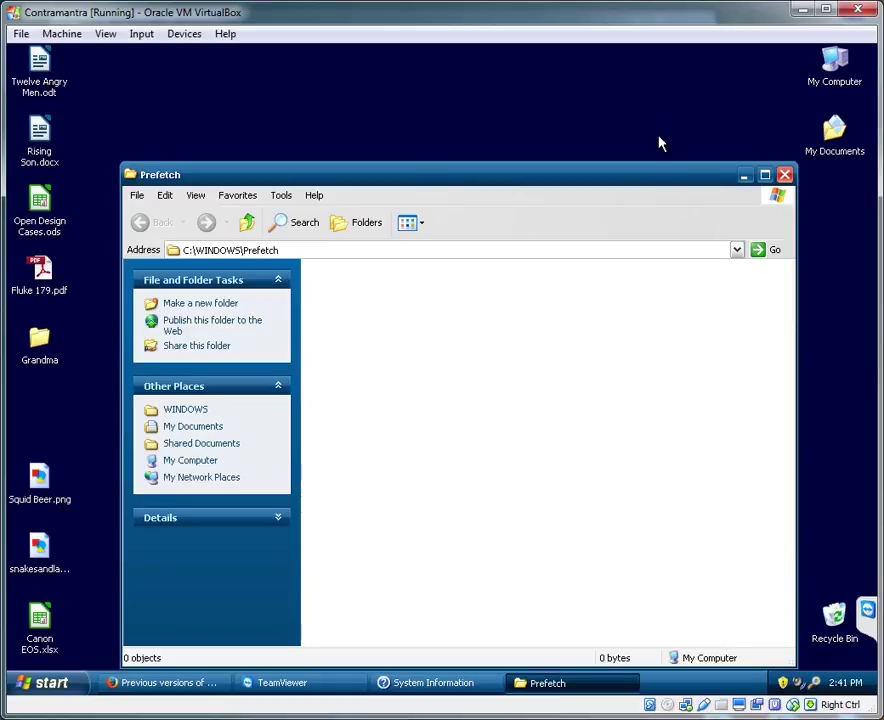
{"action": "left_click", "coordinate": [784, 176]}
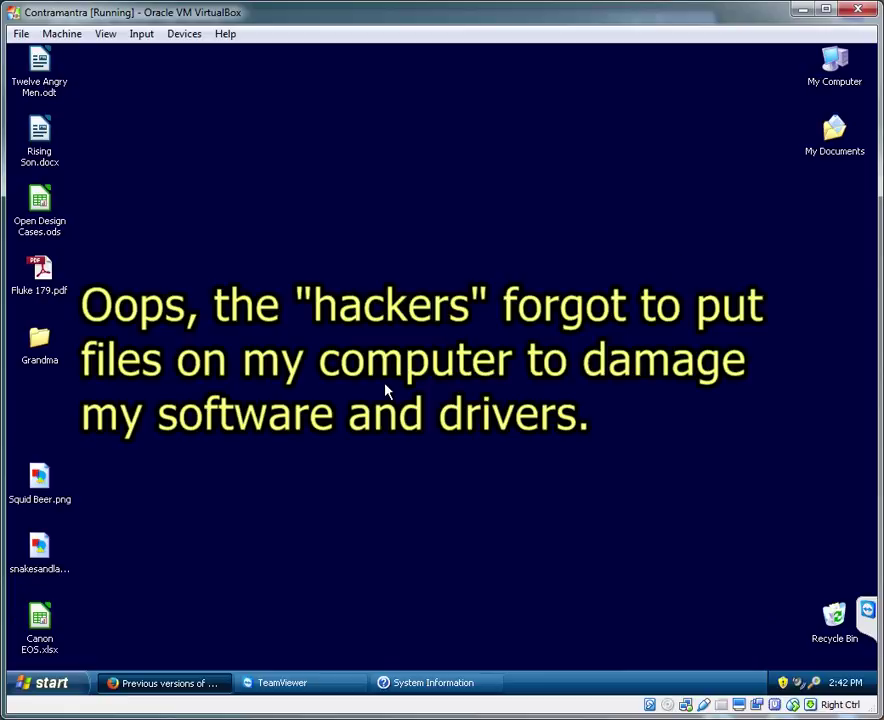
{"action": "key", "text": "super+r"}
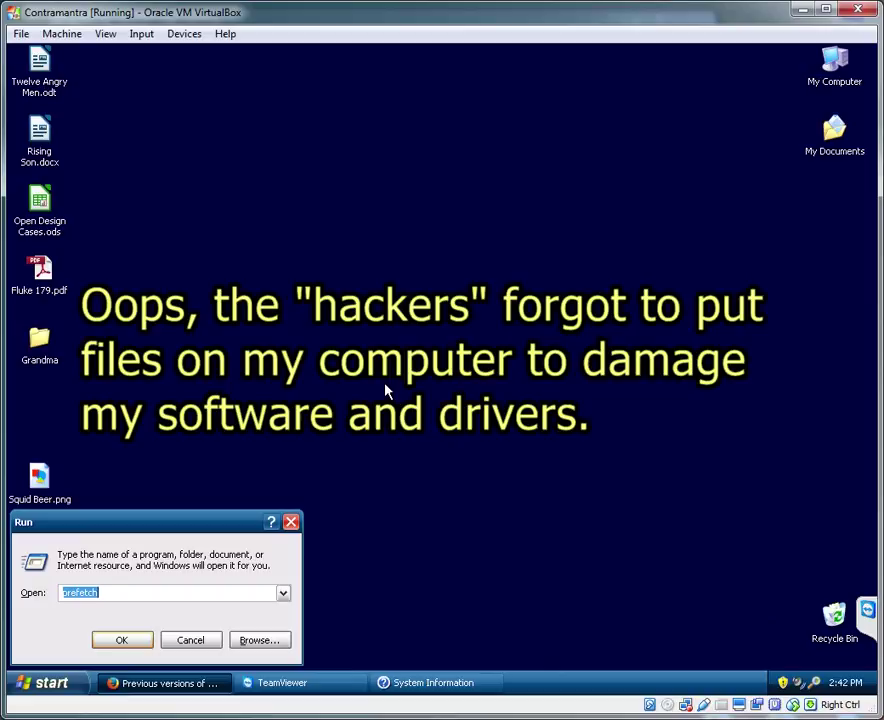
{"action": "key", "text": "BackSpace"}
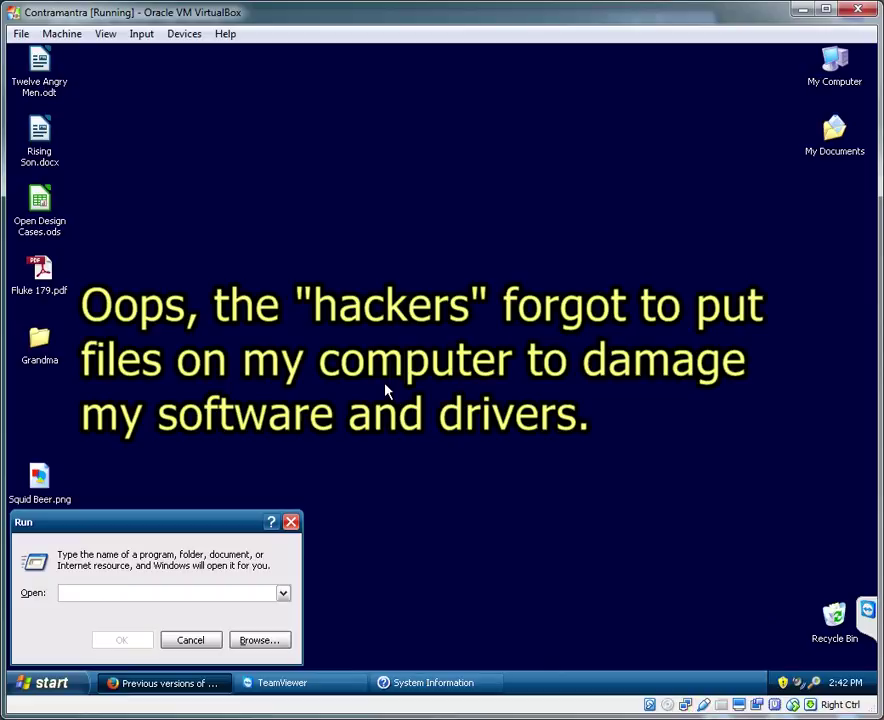
{"action": "type", "text": "www"}
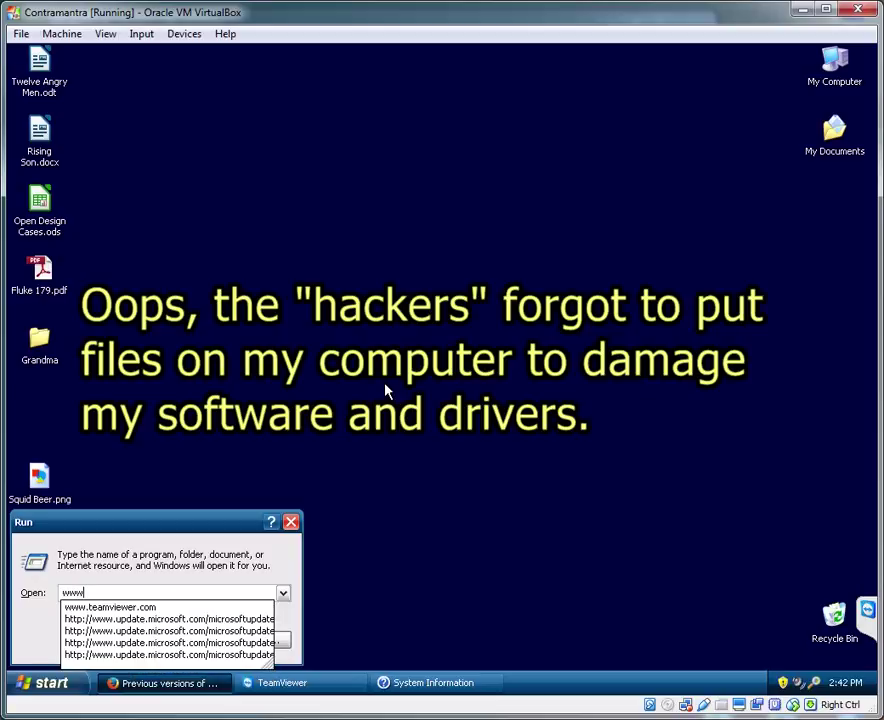
{"action": "type", "text": ".sup"}
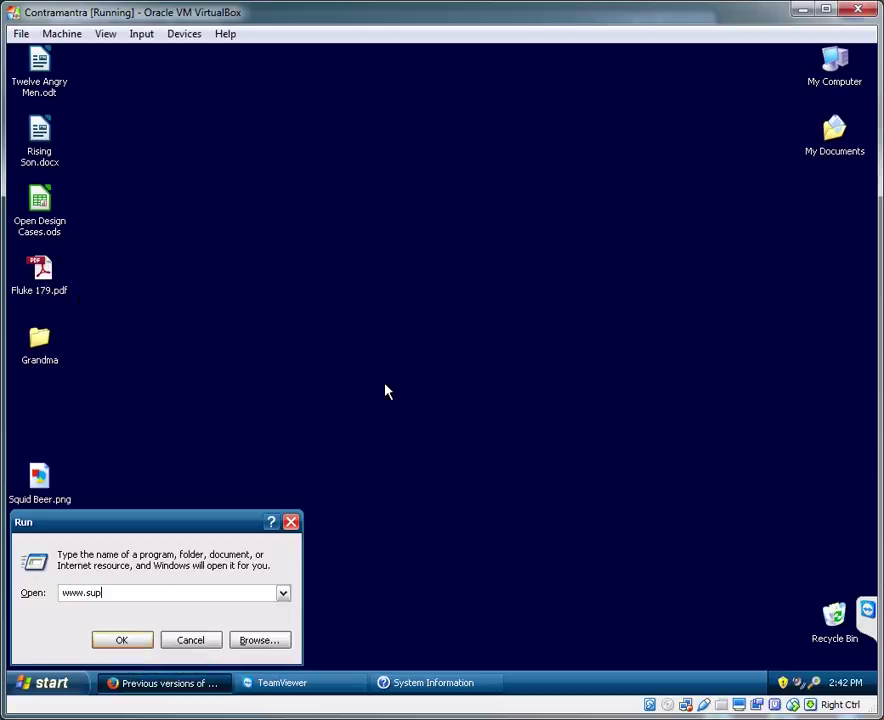
{"action": "type", "text": "erantispyware.com"}
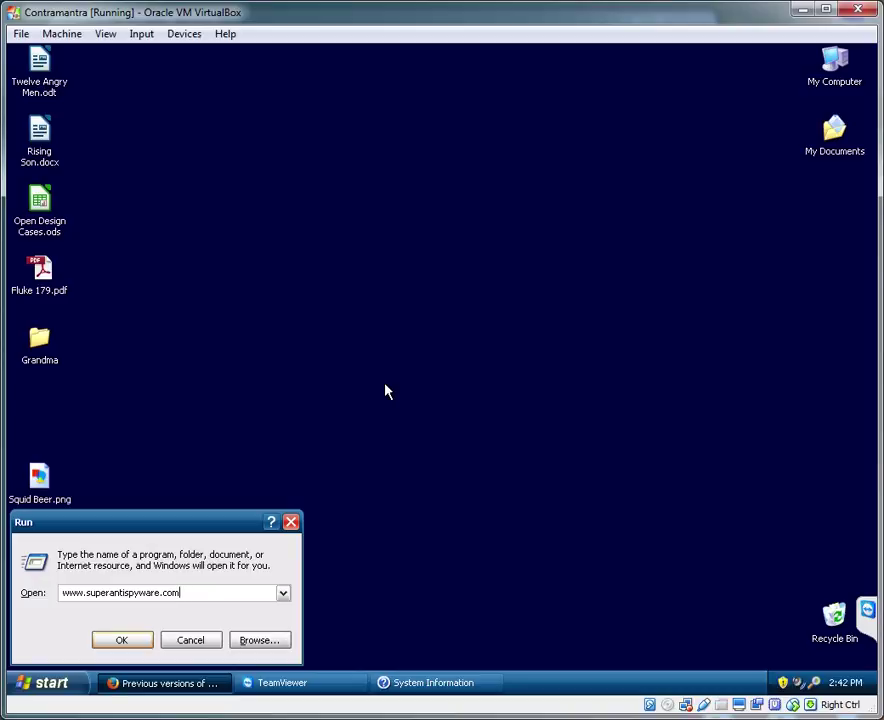
{"action": "key", "text": "Return"}
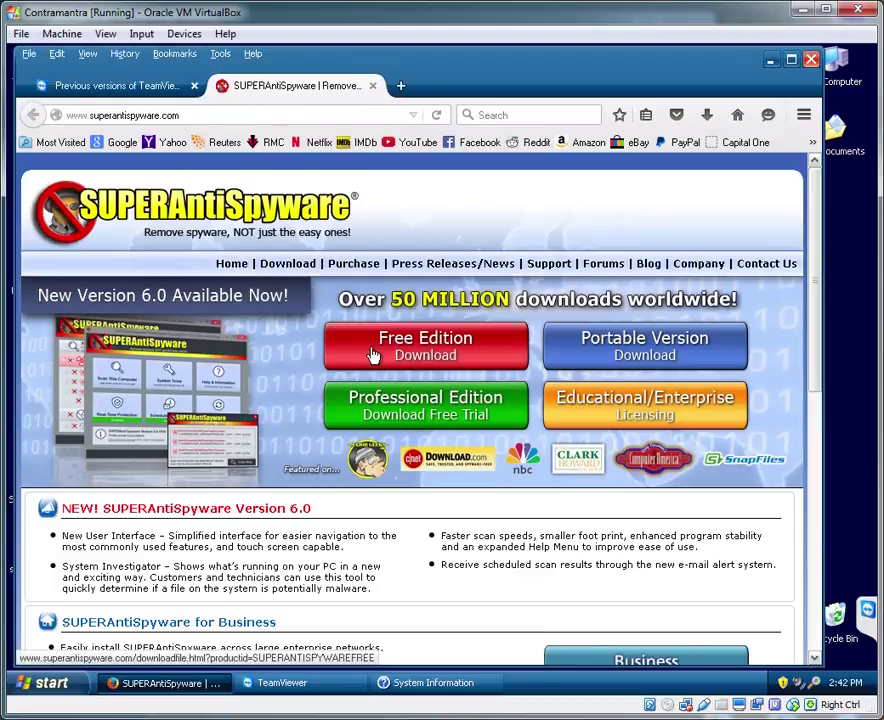
Download the SUPERAntiSpyware Free Edition installer and run the saved SUPERAntiSpyware.exe
{"action": "left_click", "coordinate": [372, 355]}
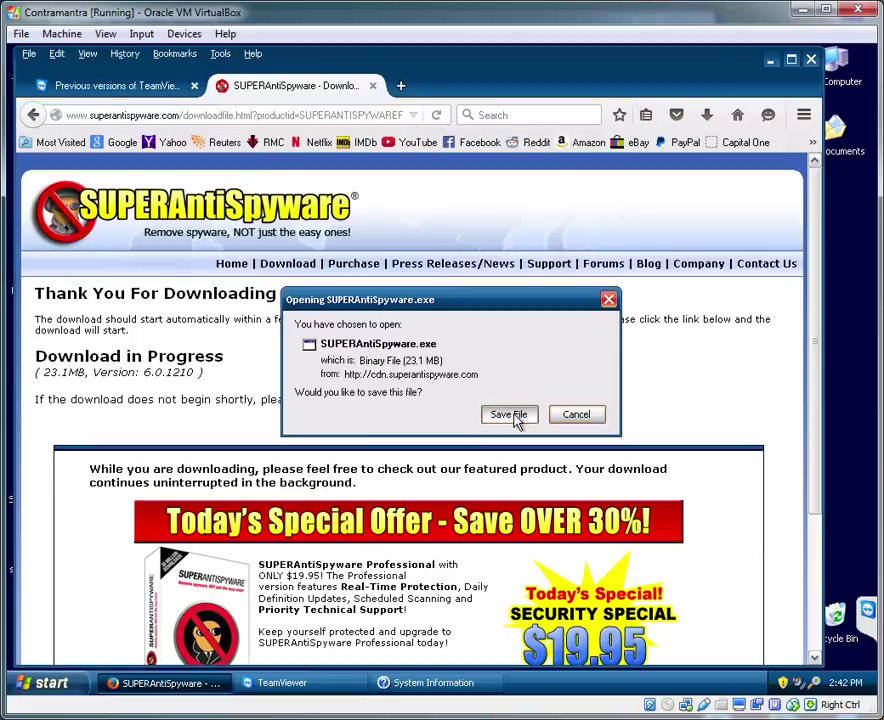
{"action": "left_click", "coordinate": [510, 415]}
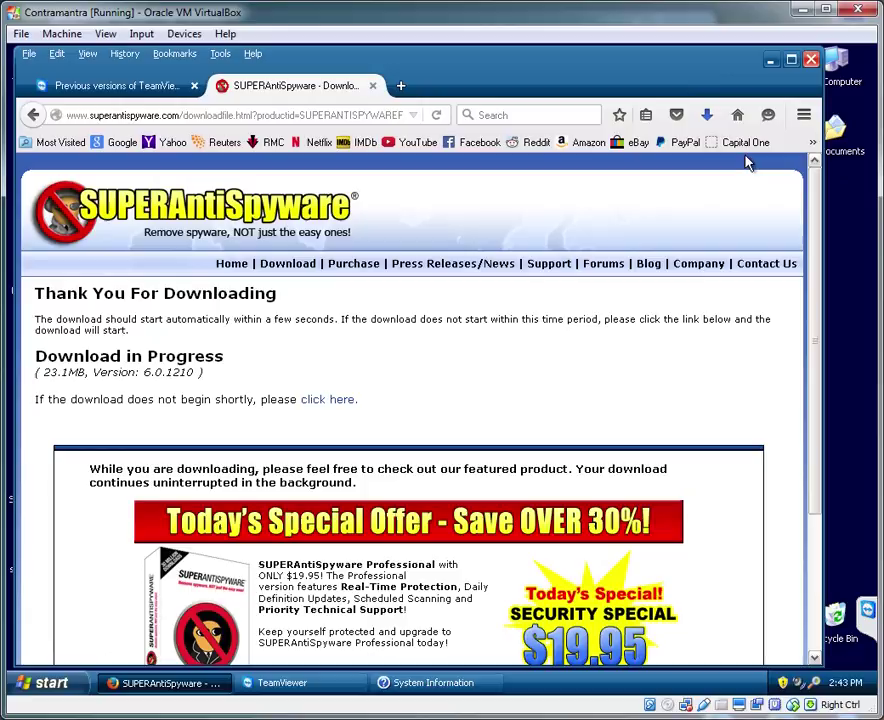
{"action": "left_click", "coordinate": [712, 118]}
{"action": "left_click", "coordinate": [712, 118]}
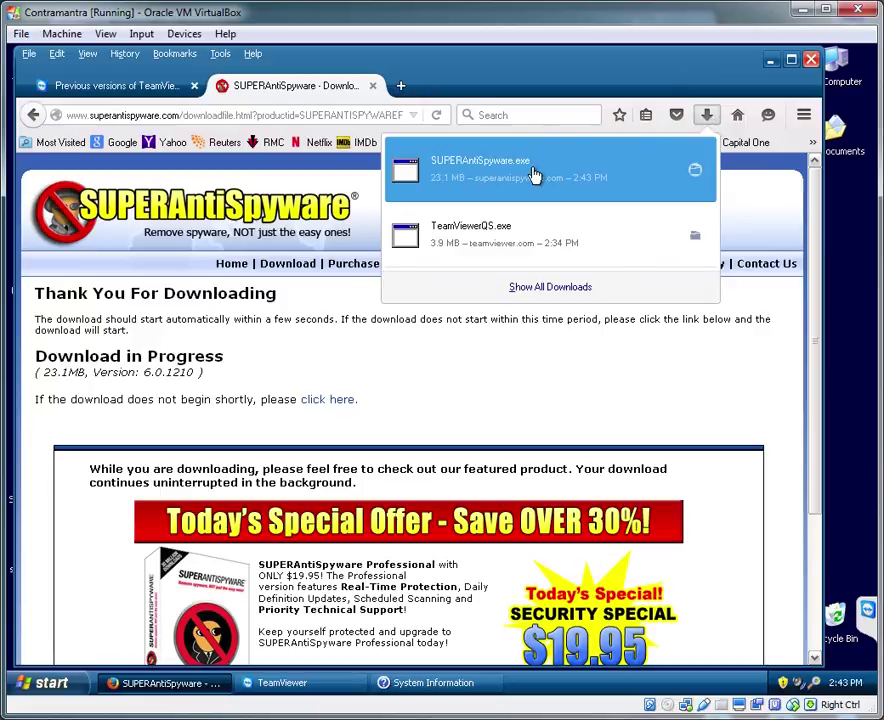
{"action": "left_click", "coordinate": [533, 175]}
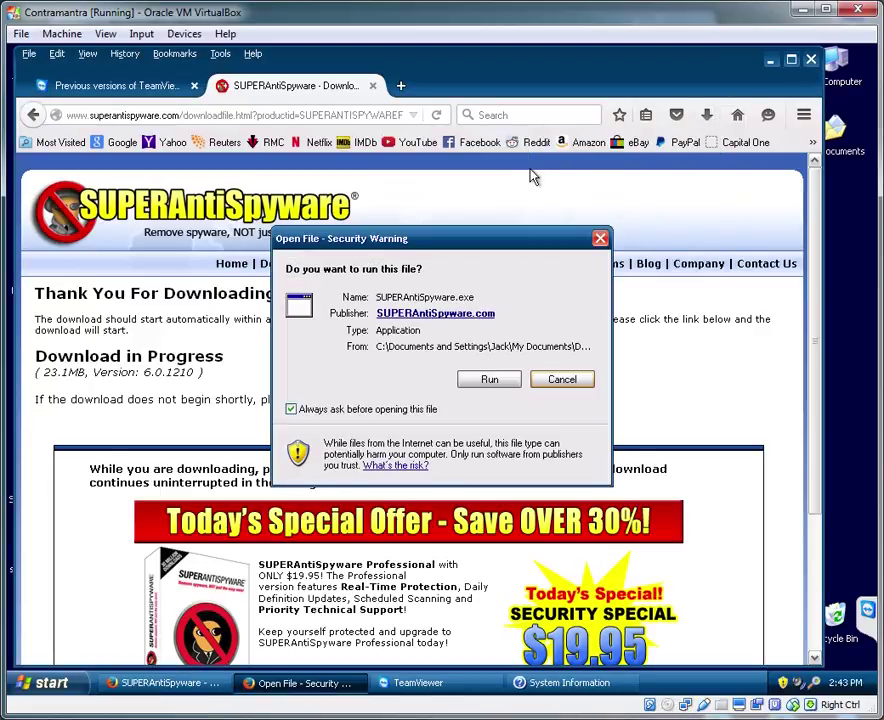
{"action": "left_click", "coordinate": [488, 383]}
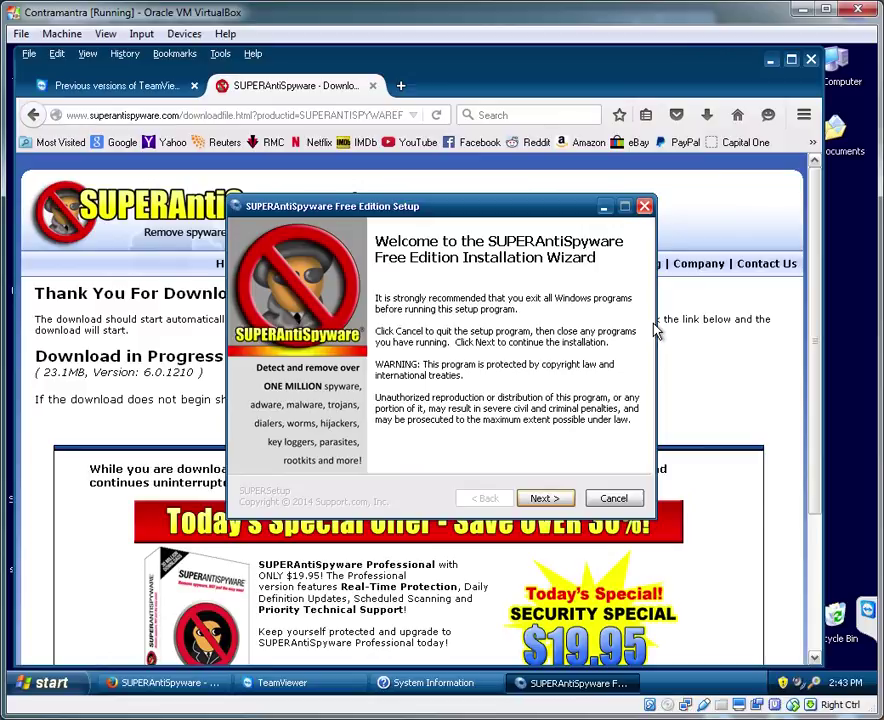
Take the SUPERAntiSpyware setup wizard through to its configuration page, with C:\Program Files\SUPERAntiSpyware as the destination folder
{"action": "left_click", "coordinate": [570, 500]}
{"action": "left_click", "coordinate": [568, 502]}
{"action": "left_click", "coordinate": [565, 503]}
{"action": "left_click", "coordinate": [565, 503]}
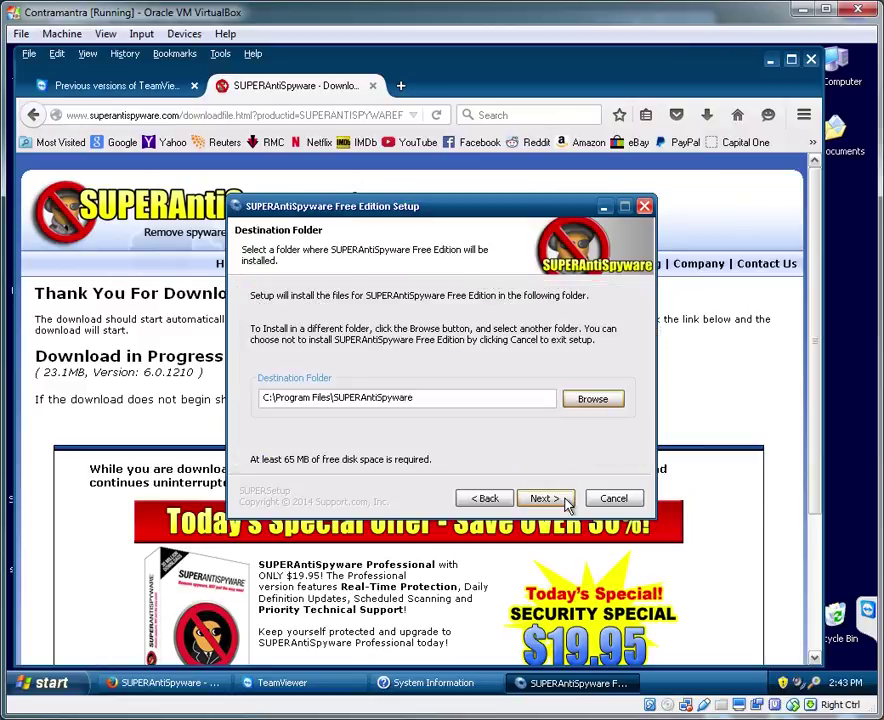
{"action": "left_click", "coordinate": [565, 503]}
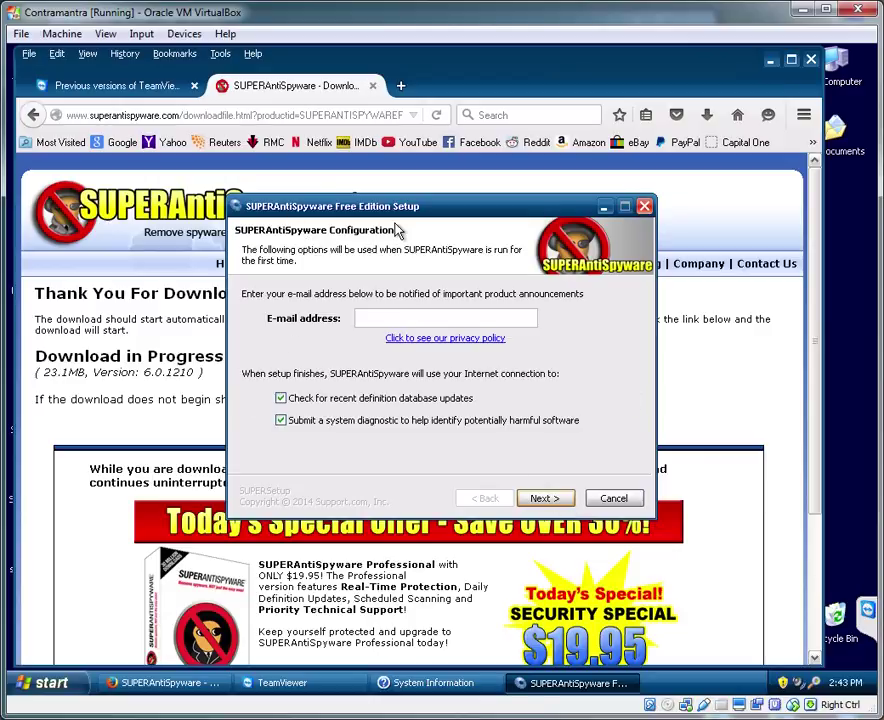
Abort the SUPERAntiSpyware installation and close the browser with all its tabs
{"action": "left_click", "coordinate": [645, 207]}
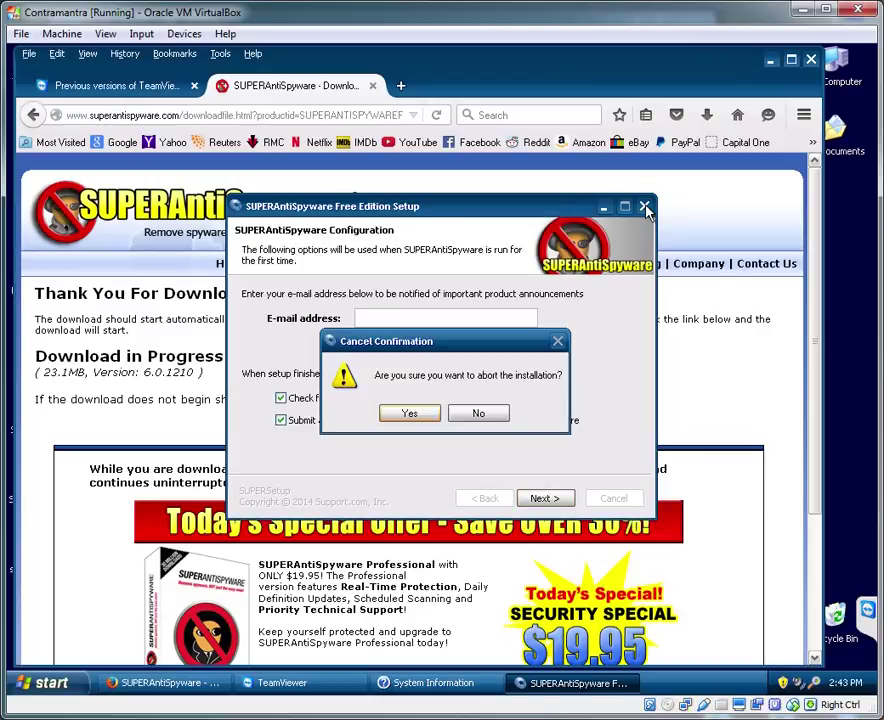
{"action": "left_click", "coordinate": [413, 415]}
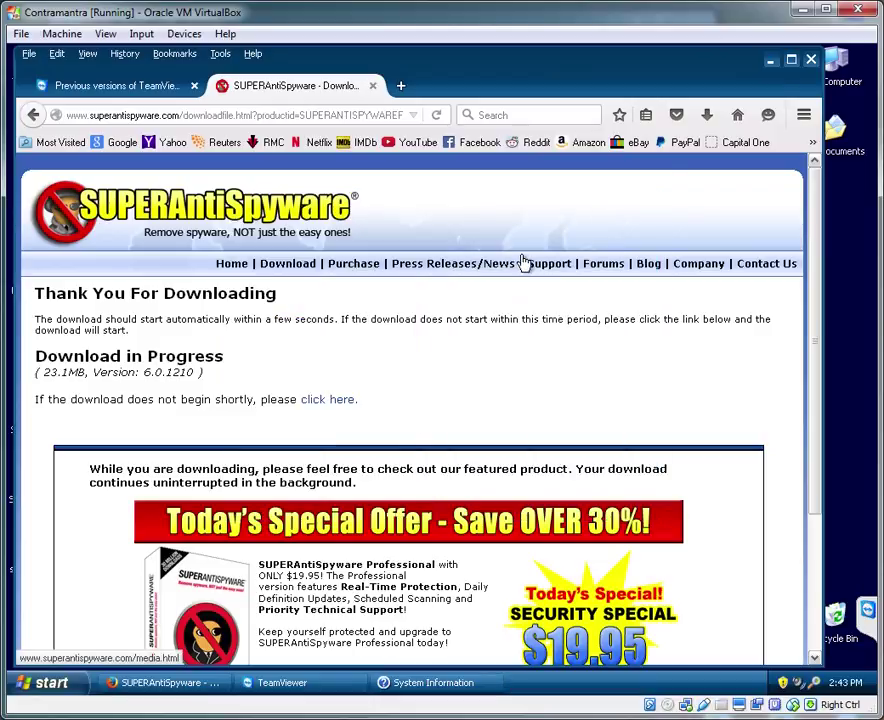
{"action": "left_click", "coordinate": [811, 59]}
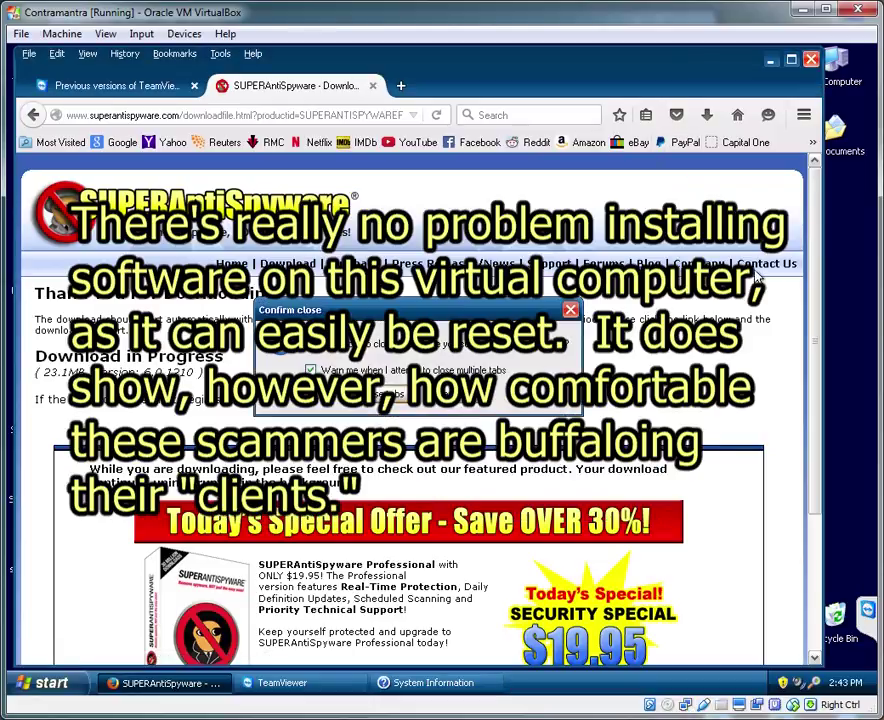
{"action": "left_click", "coordinate": [393, 397]}
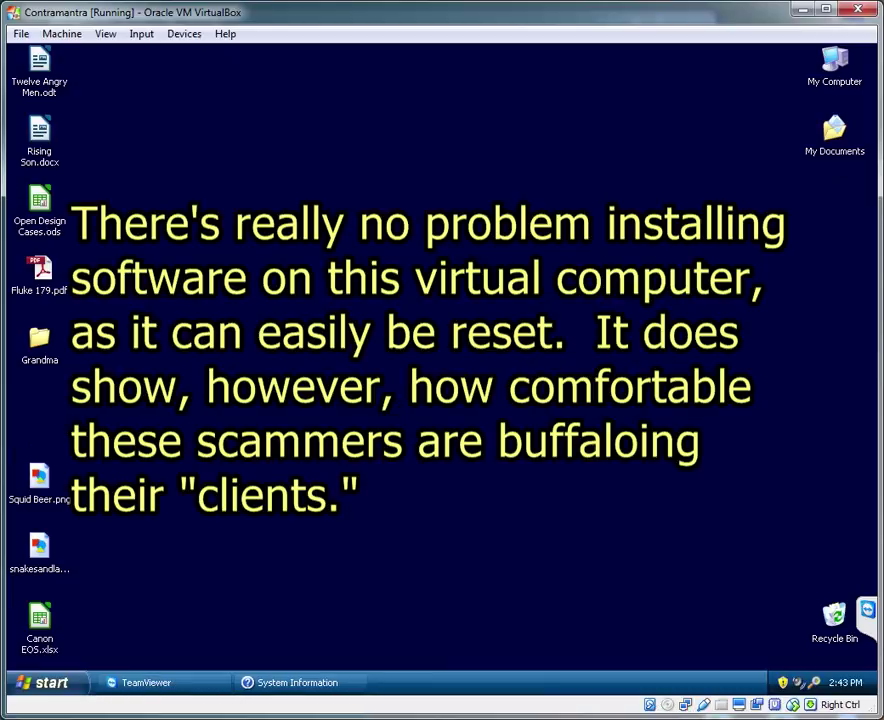
Open the Control Panel by running control panel from the Run dialog, and minimize its window
{"action": "key", "text": "super+r"}
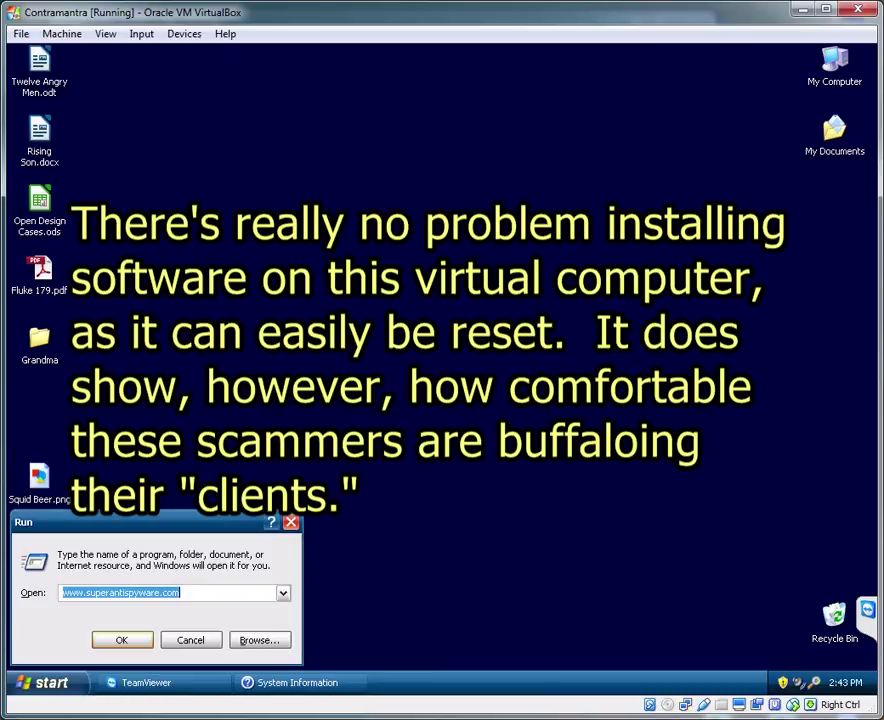
{"action": "key", "text": "BackSpace"}
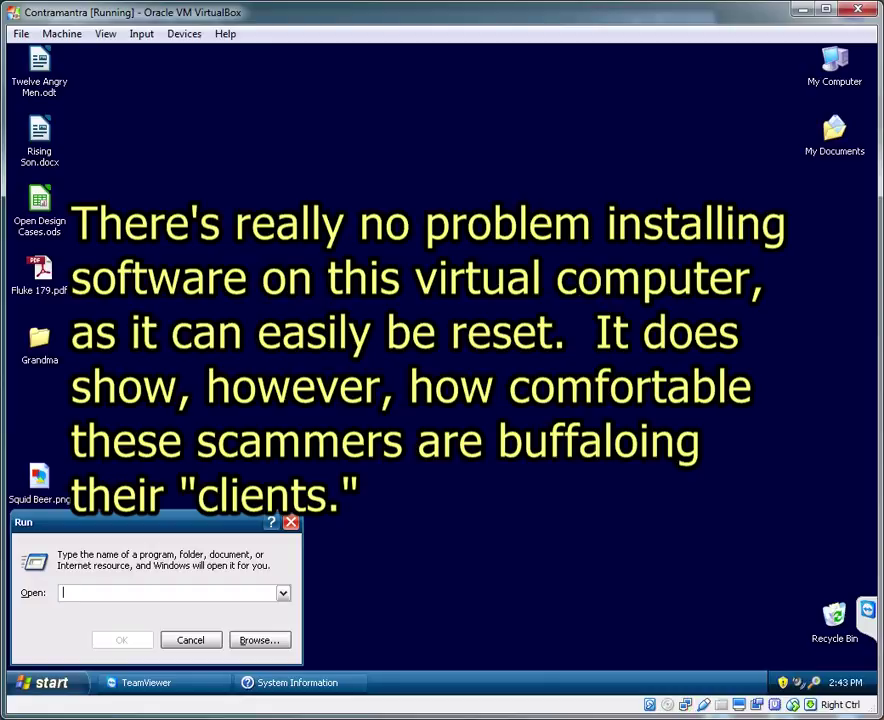
{"action": "type", "text": "control"}
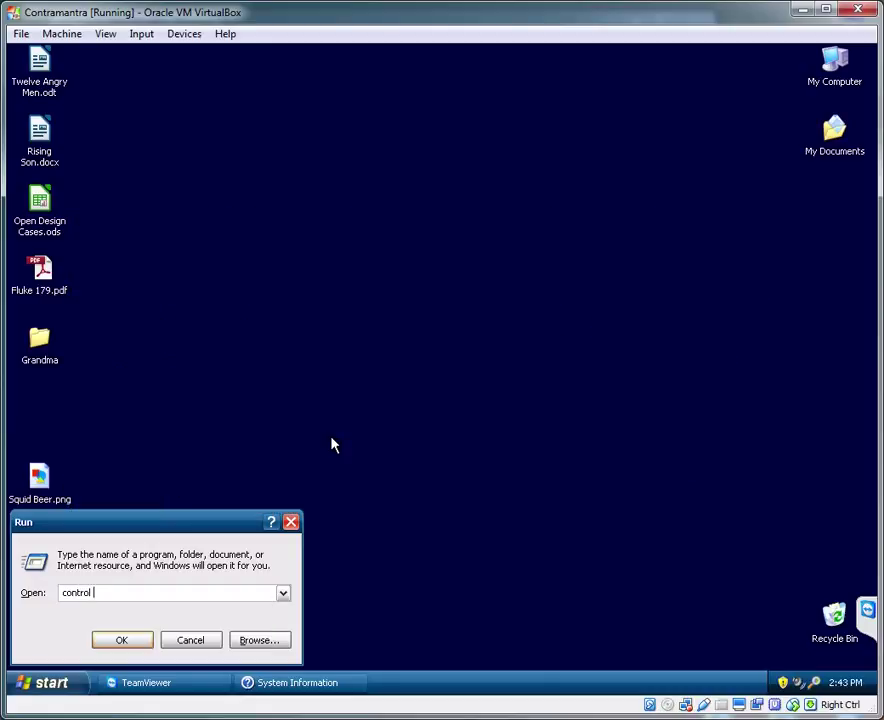
{"action": "type", "text": " panel"}
{"action": "key", "text": "Return"}
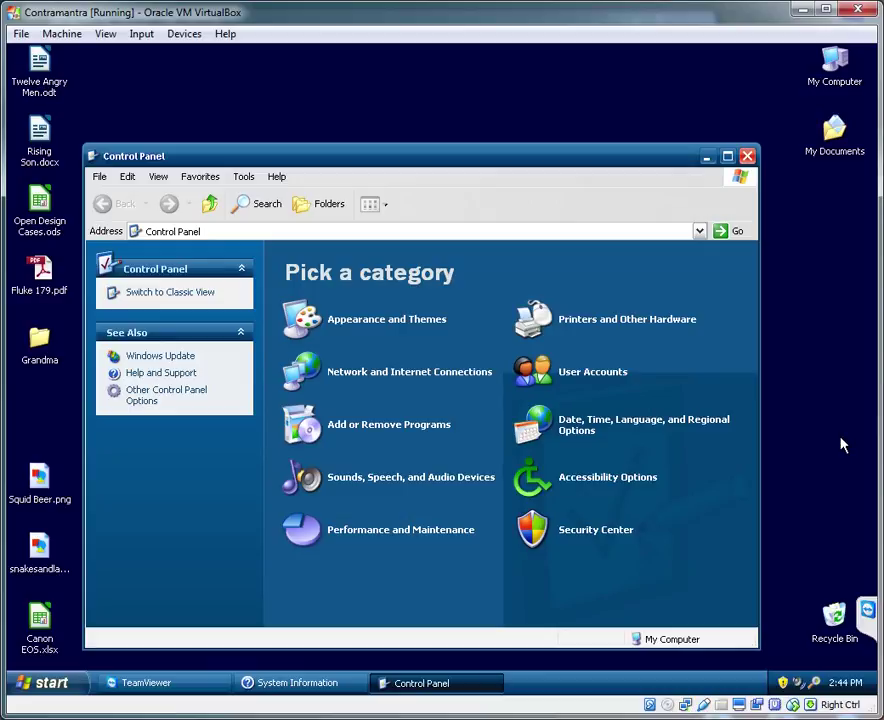
{"action": "left_click", "coordinate": [707, 157]}
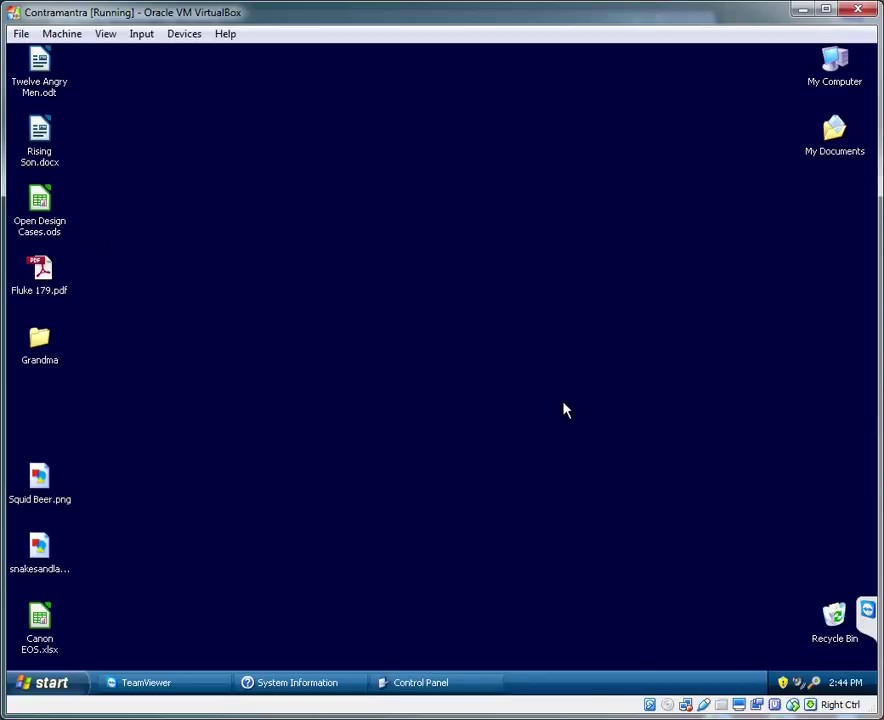
Open a command prompt by running cmd and go up two folders to the root of drive C with cd.
{"action": "key", "text": "super+r"}
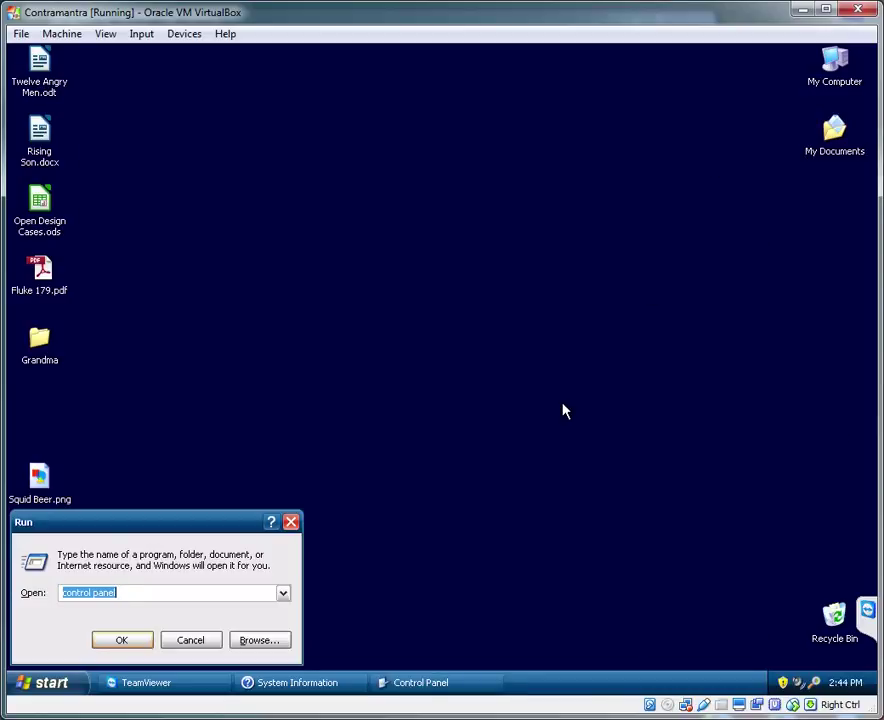
{"action": "key", "text": "BackSpace"}
{"action": "type", "text": "cmd"}
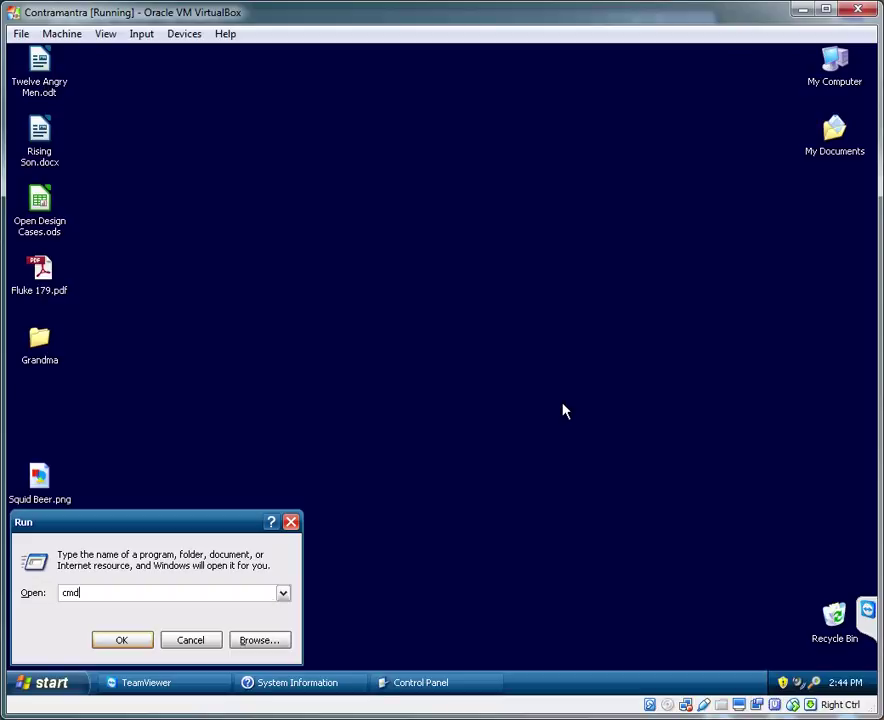
{"action": "key", "text": "Return"}
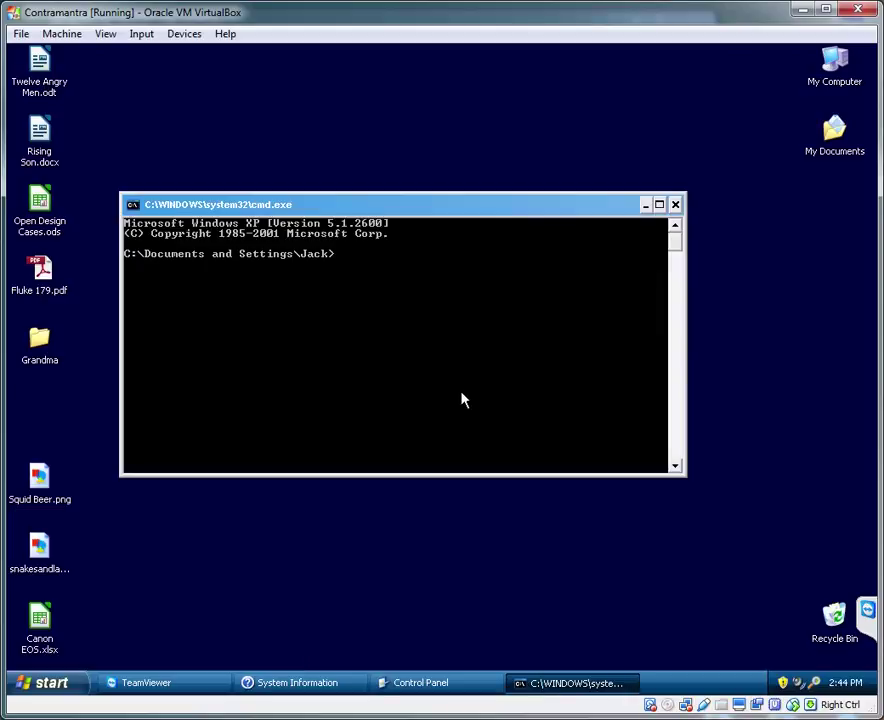
{"action": "type", "text": "cd.."}
{"action": "key", "text": "Return"}
{"action": "type", "text": "cd.."}
{"action": "key", "text": "Return"}
List all files and subfolders of drive C with dir/s, and list the active network connections with netstat
{"action": "type", "text": "dir/s"}
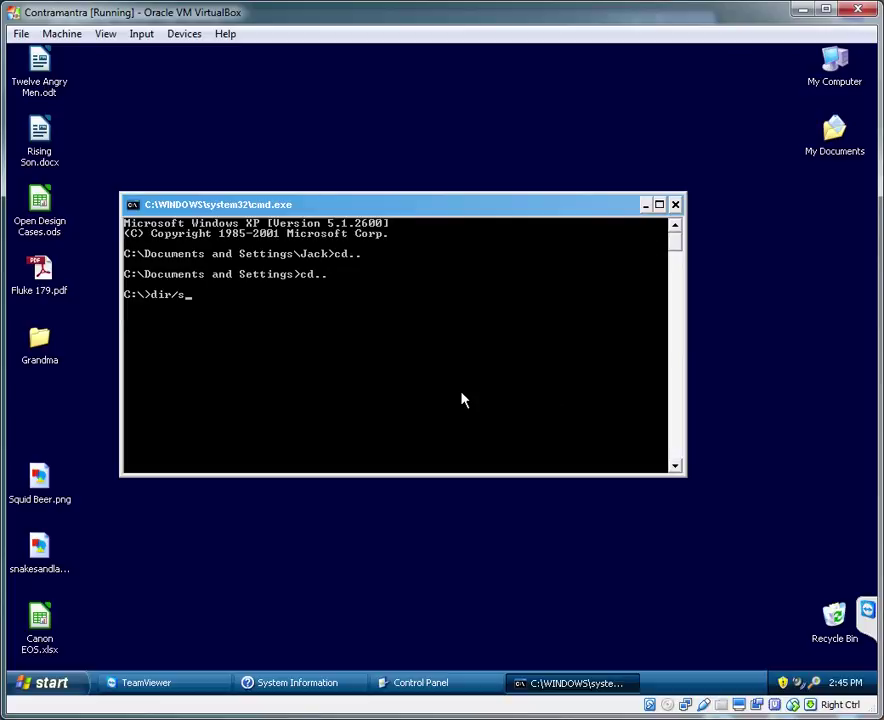
{"action": "key", "text": "Return"}
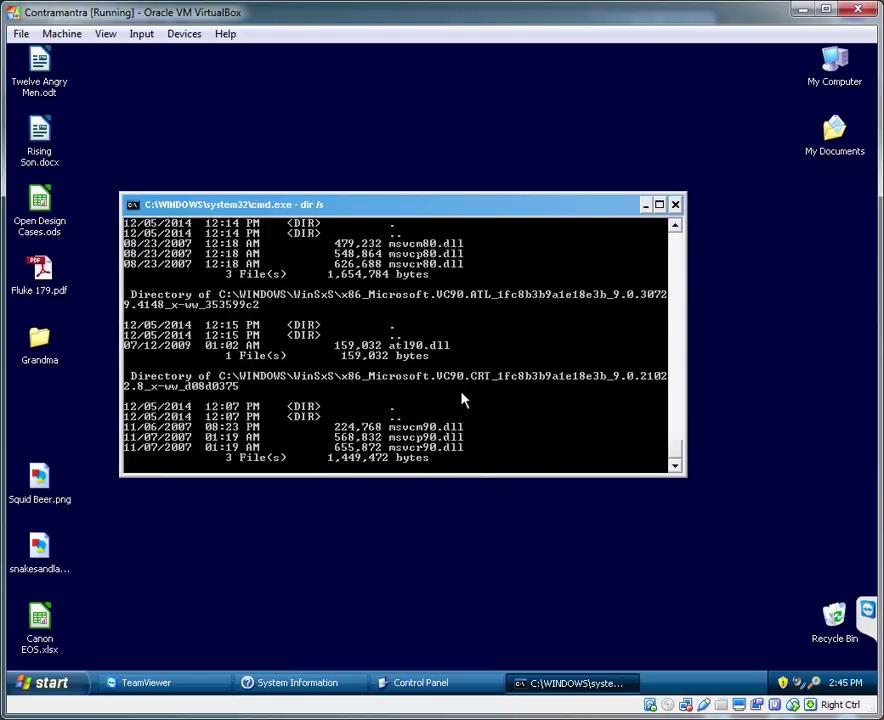
{"action": "type", "text": "netstat"}
{"action": "key", "text": "Return"}
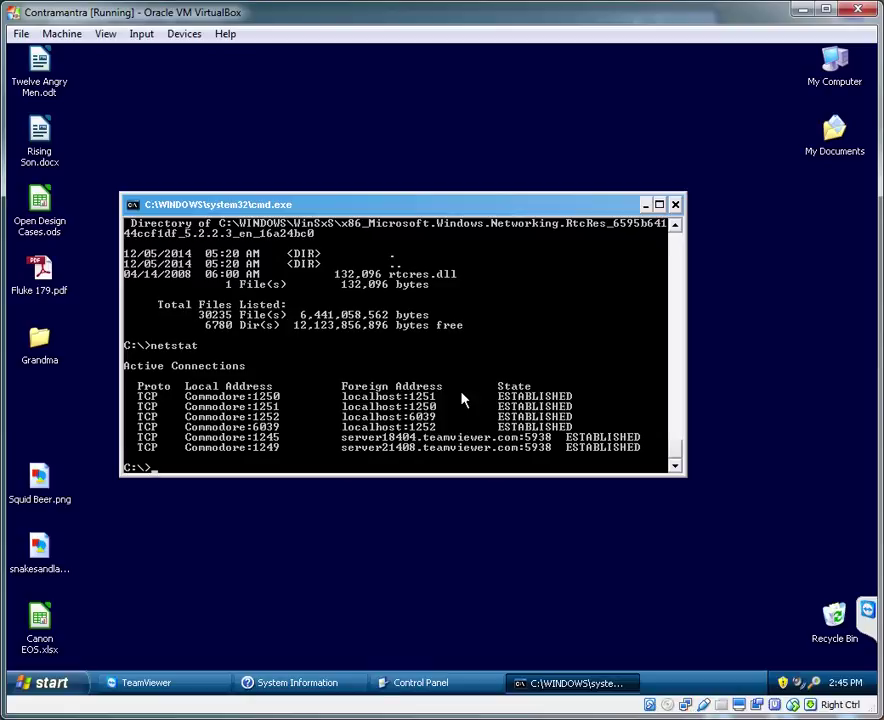